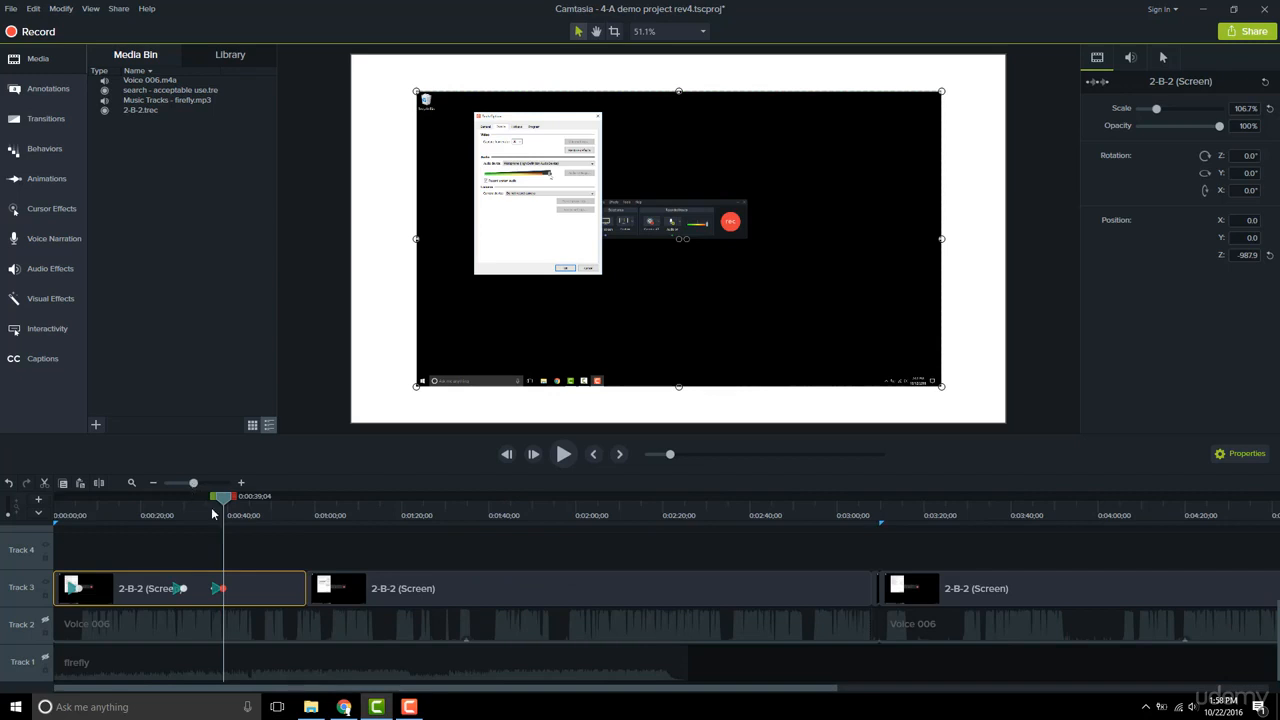
Copy the properties of the first 2-B-2 clip on Track 3 at about 0:52 and paste them onto the second clip
left_click_drag(232, 515, 251, 515)
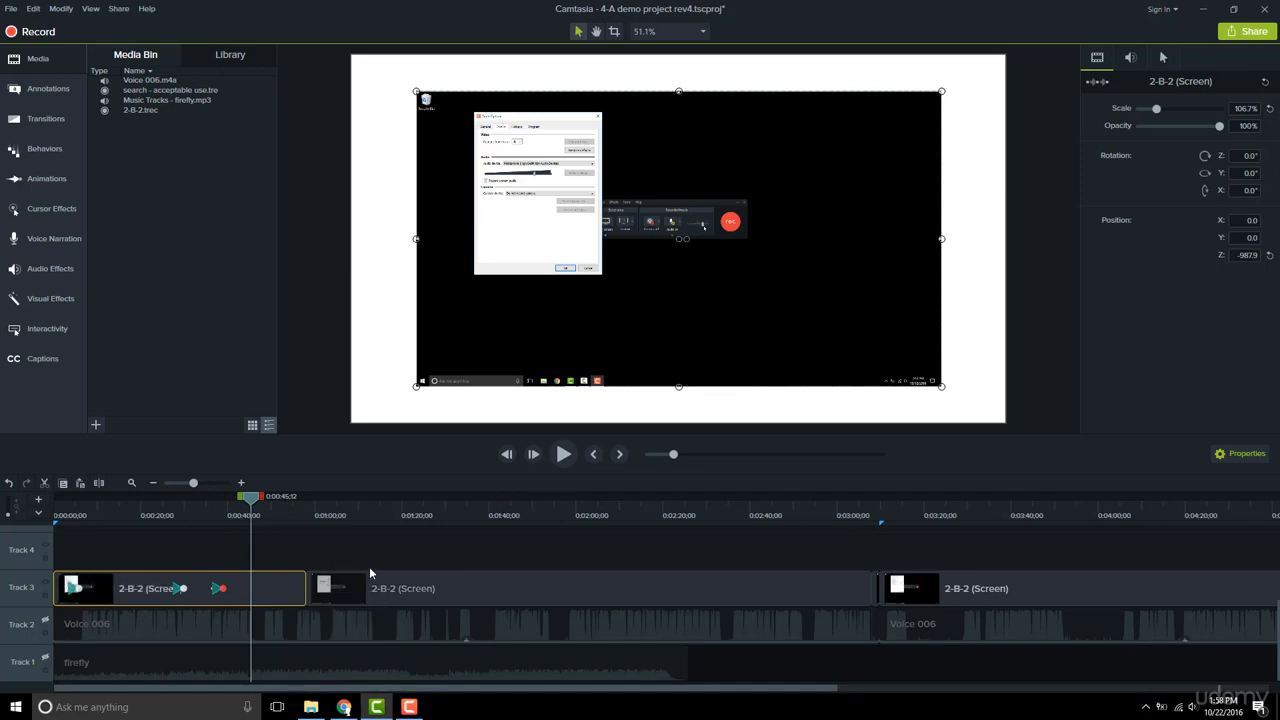
left_click_drag(252, 503, 333, 509)
left_click(383, 587)
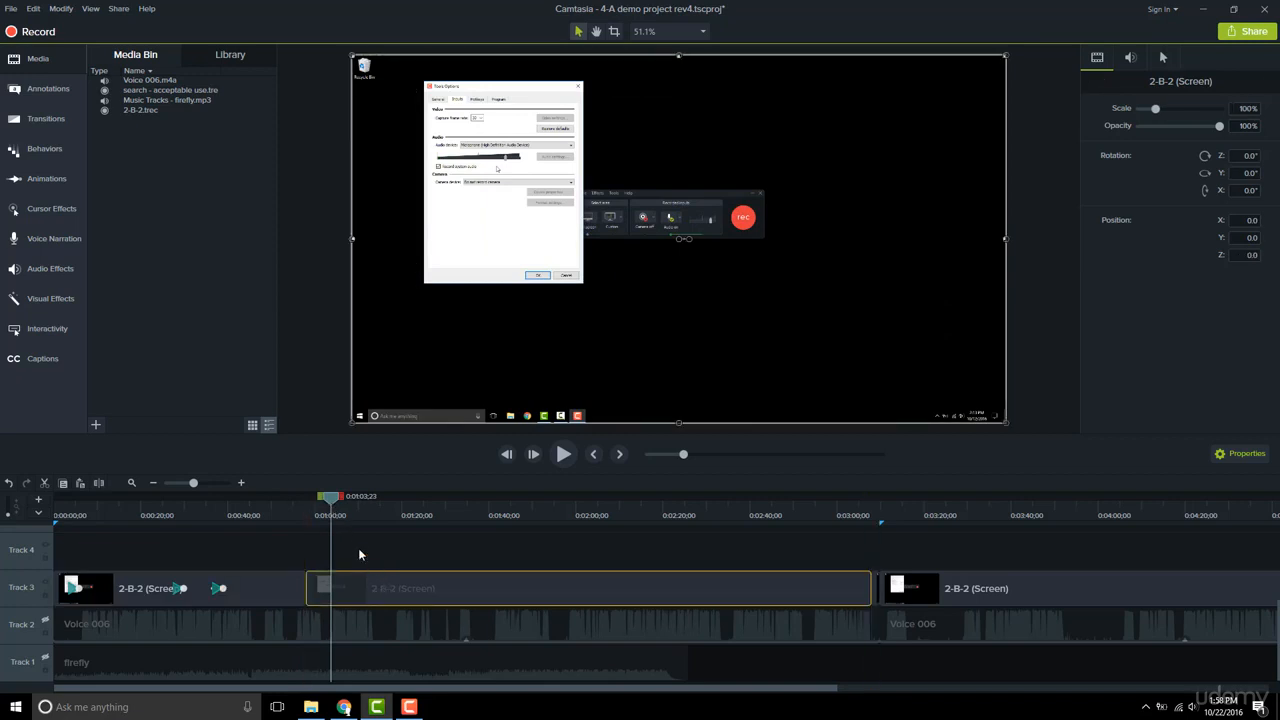
left_click(293, 508)
mouse_move(293, 508)
left_mouse_down()
mouse_move(329, 507)
mouse_move(281, 500)
left_mouse_up()
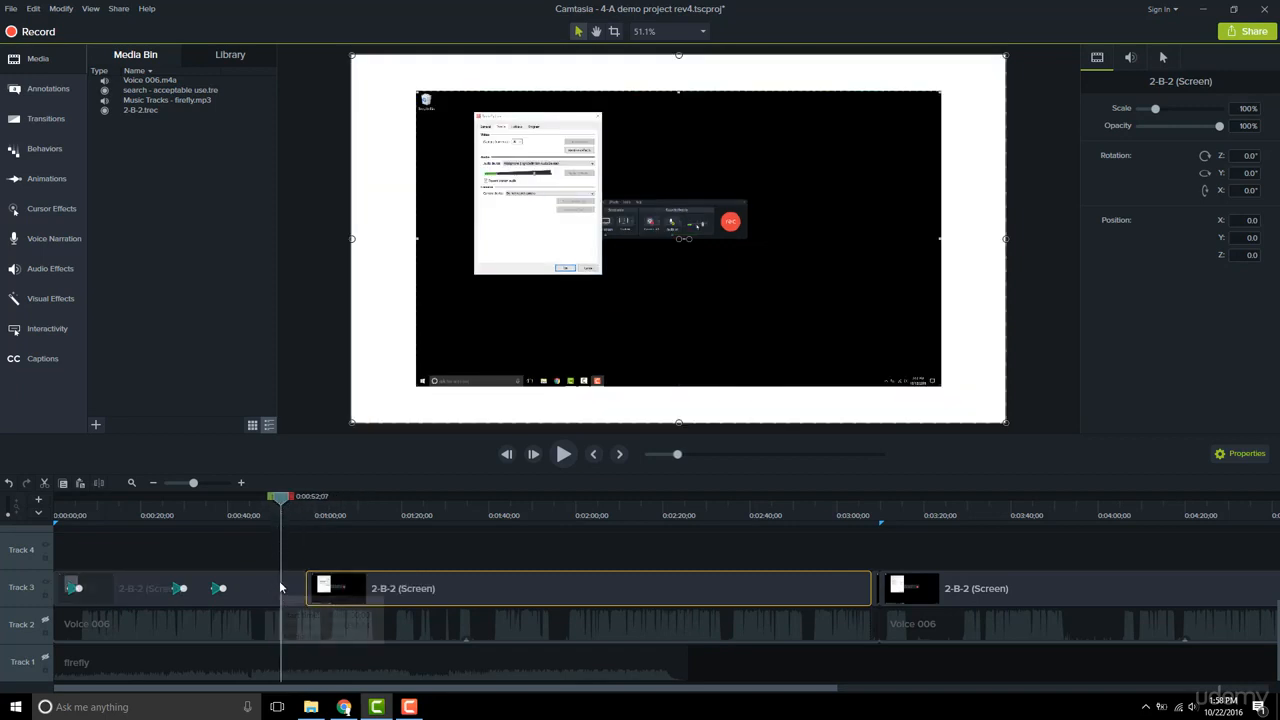
right_click(279, 588)
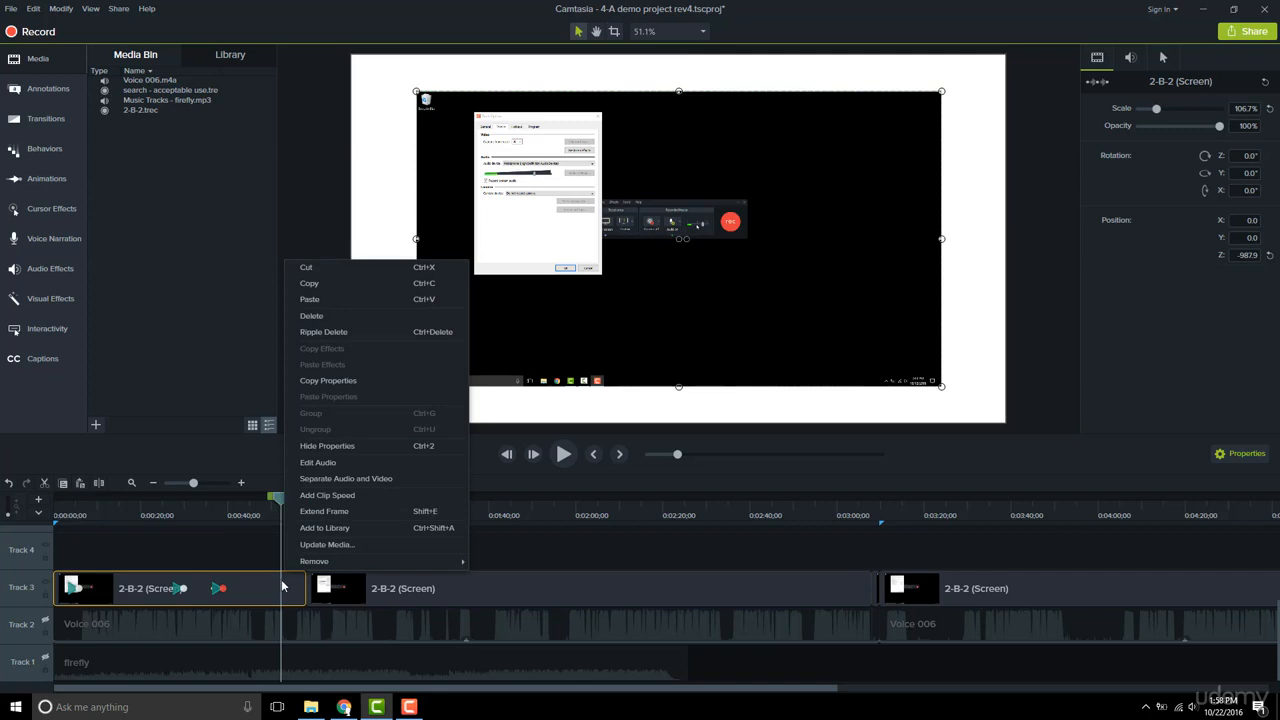
left_click(368, 380)
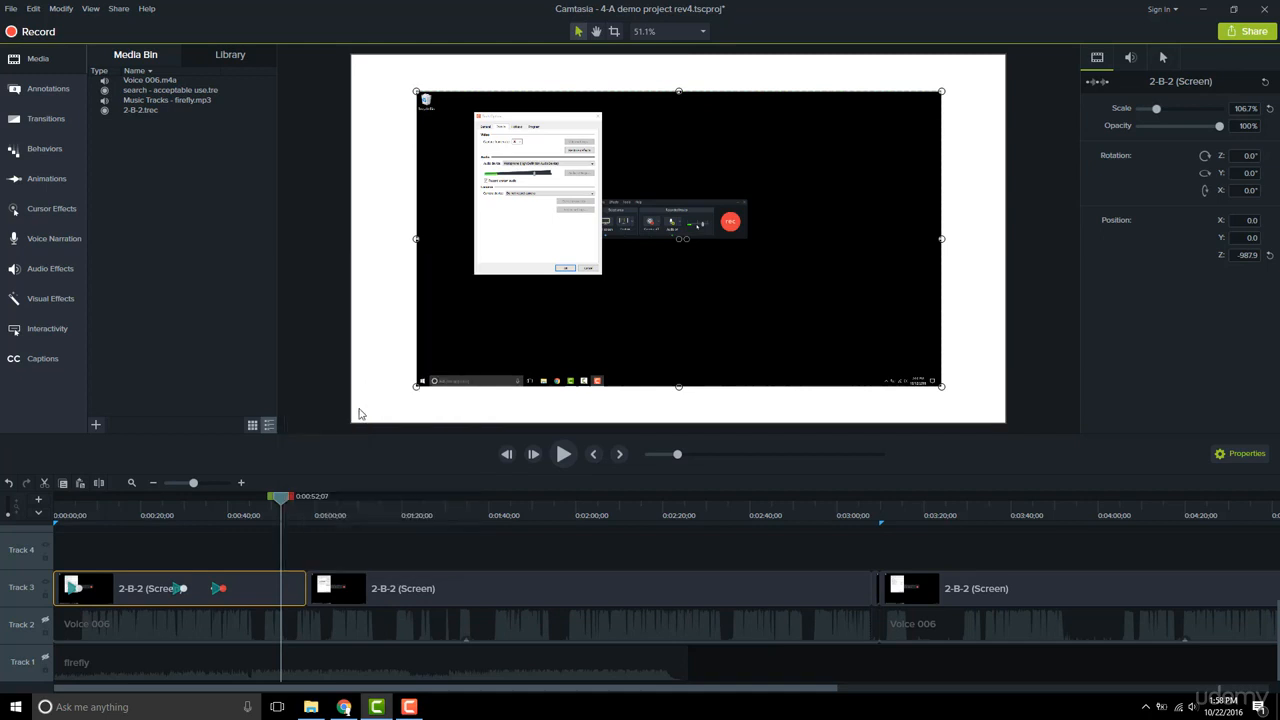
left_click(345, 512)
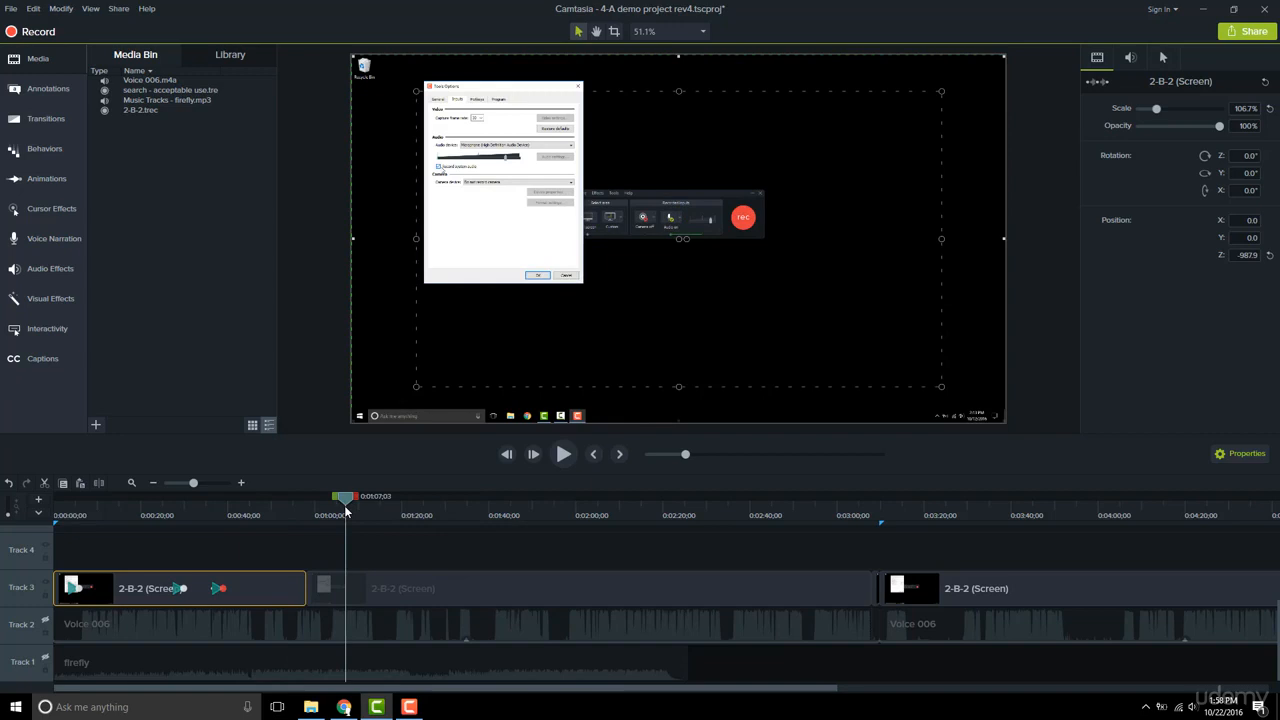
right_click(358, 591)
left_click(402, 425)
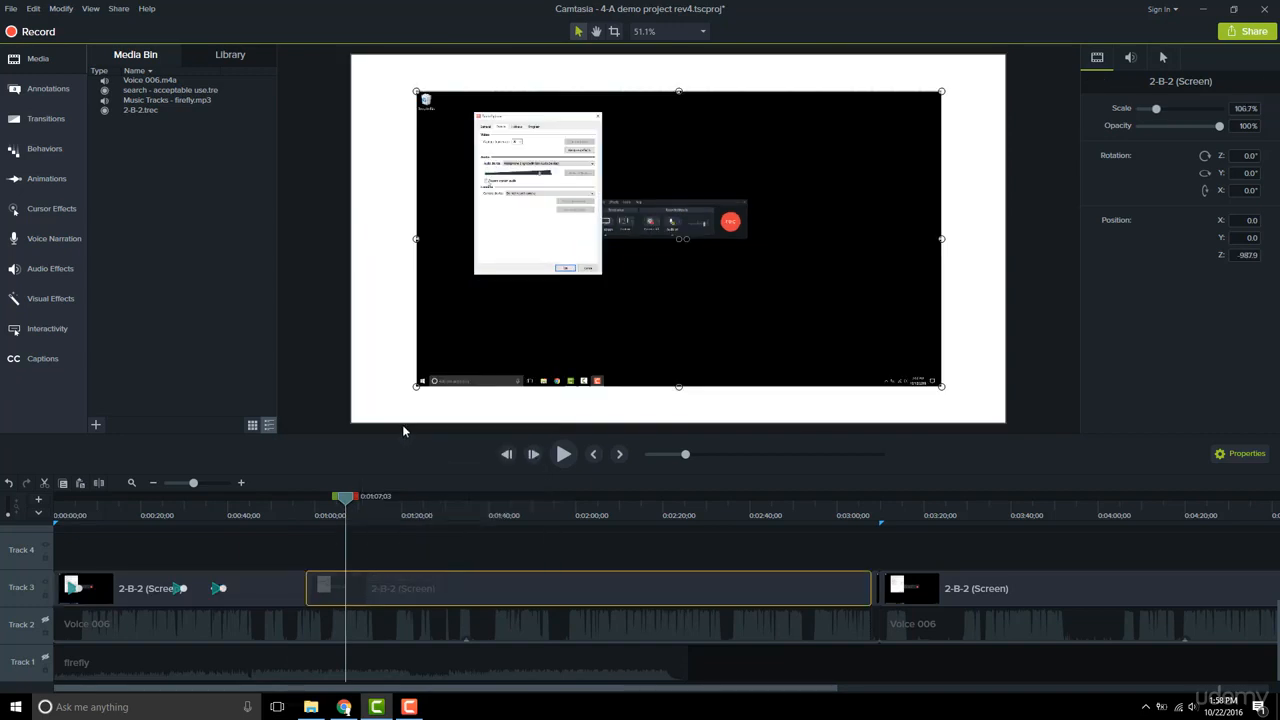
Add three custom animations to the second 2-B-2 clip on Track 3, at about 1:11, 1:25 and 1:46
left_click_drag(310, 499, 333, 513)
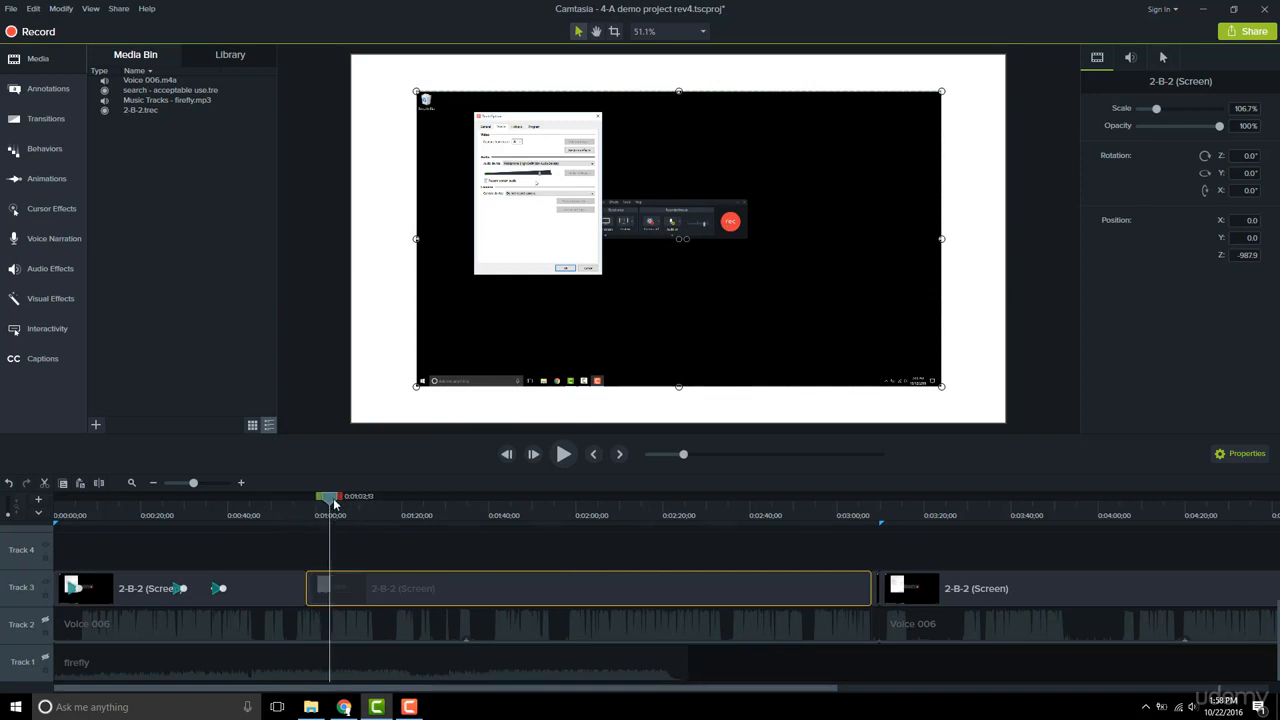
left_click_drag(333, 504, 364, 504)
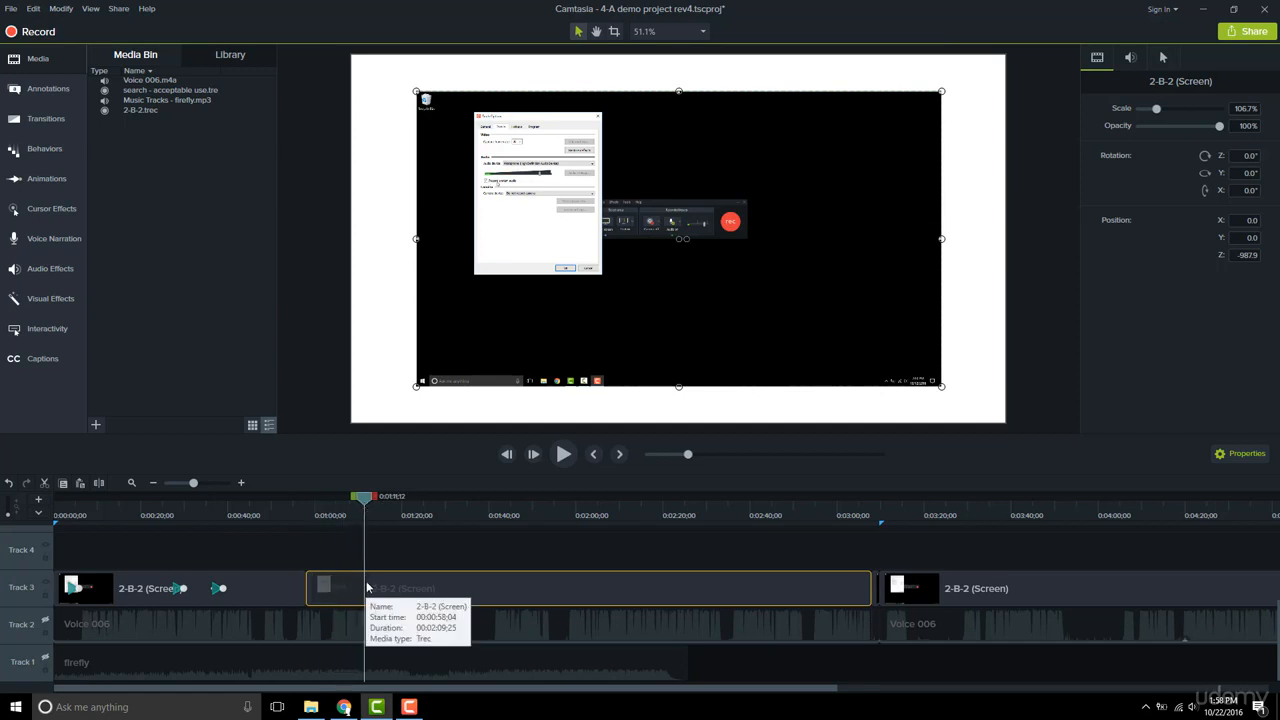
left_click(424, 513)
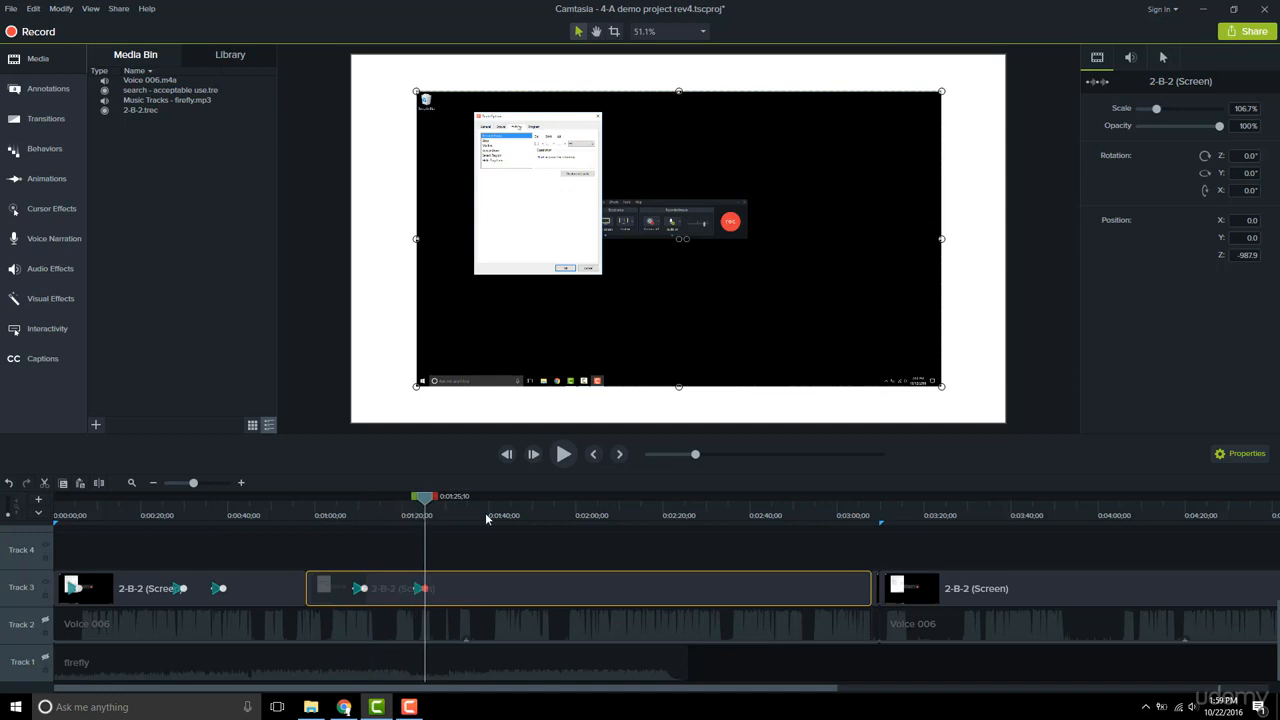
left_click(517, 516)
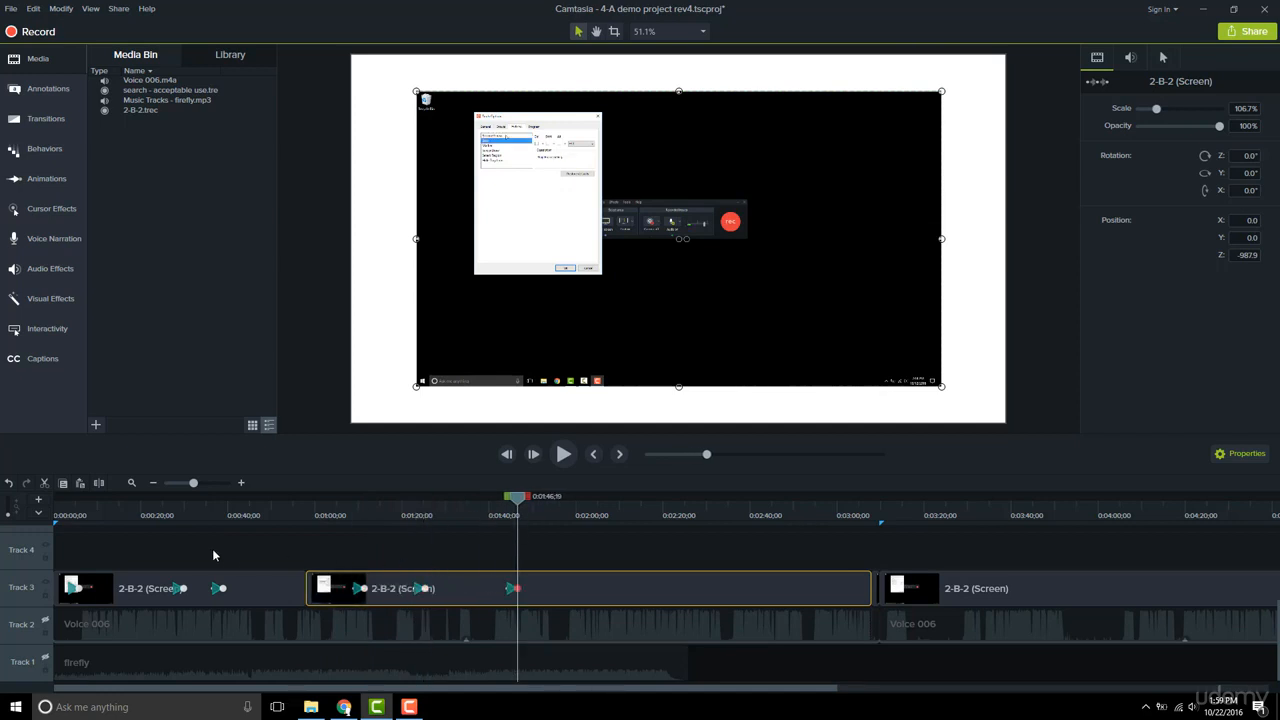
Copy the properties of the first Track 3 clip from its zoomed-in 125% section at about 0:20
left_click(140, 515)
left_click(165, 588)
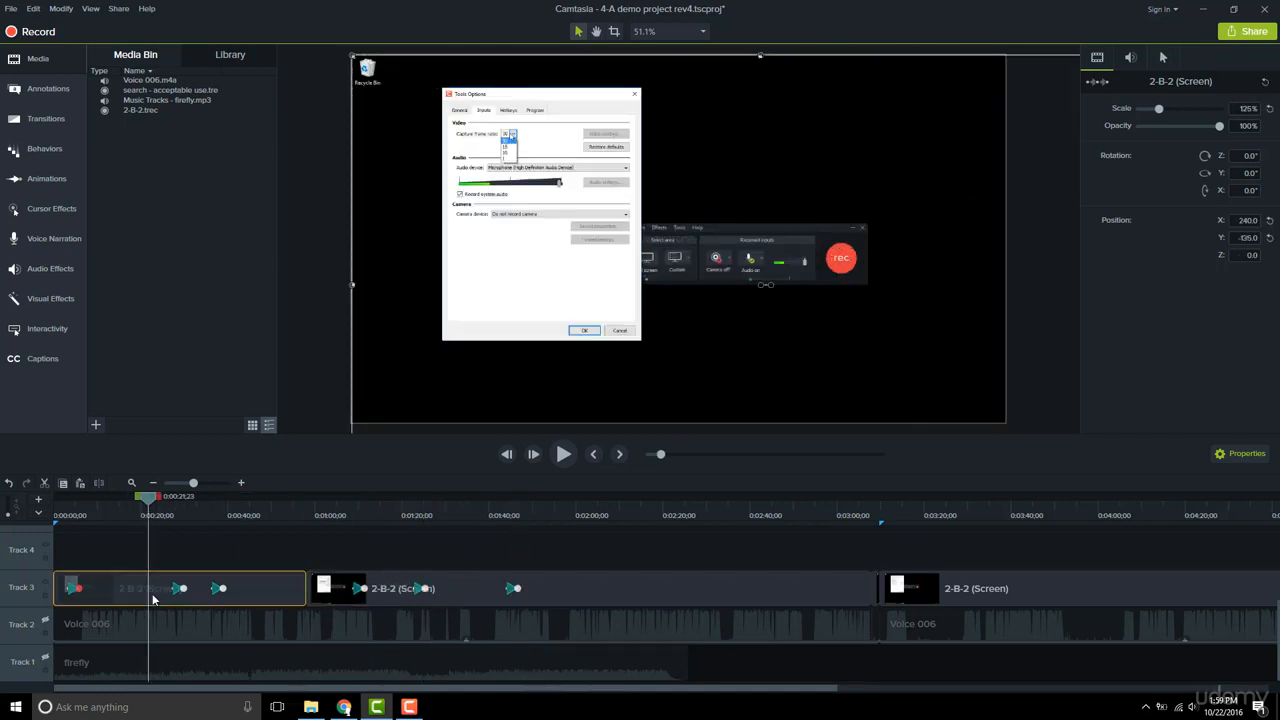
left_click(196, 512)
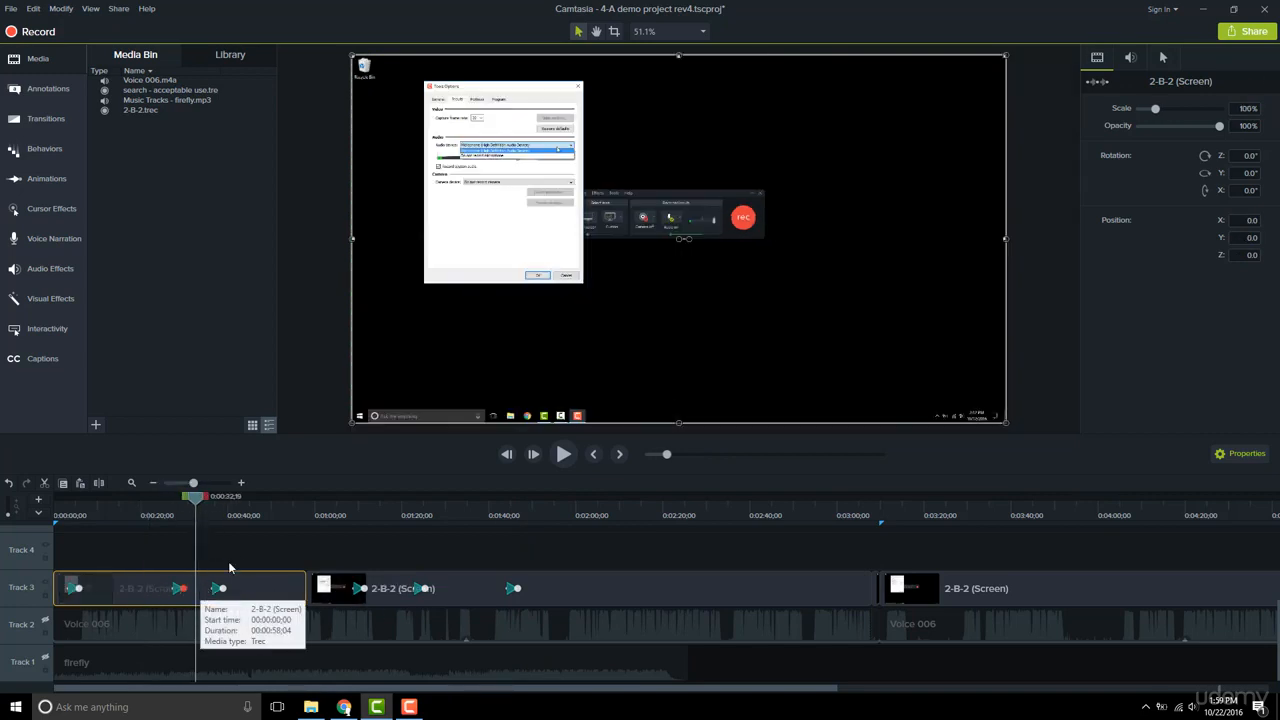
left_click(250, 516)
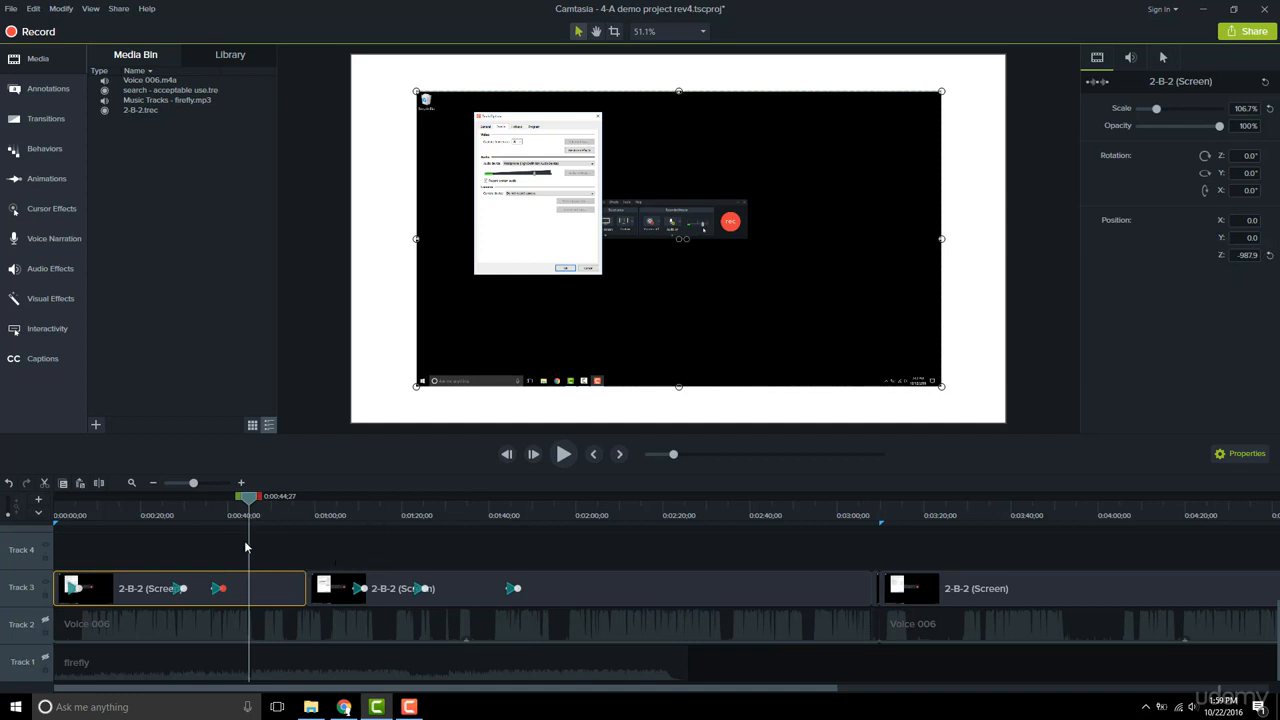
left_click(145, 515)
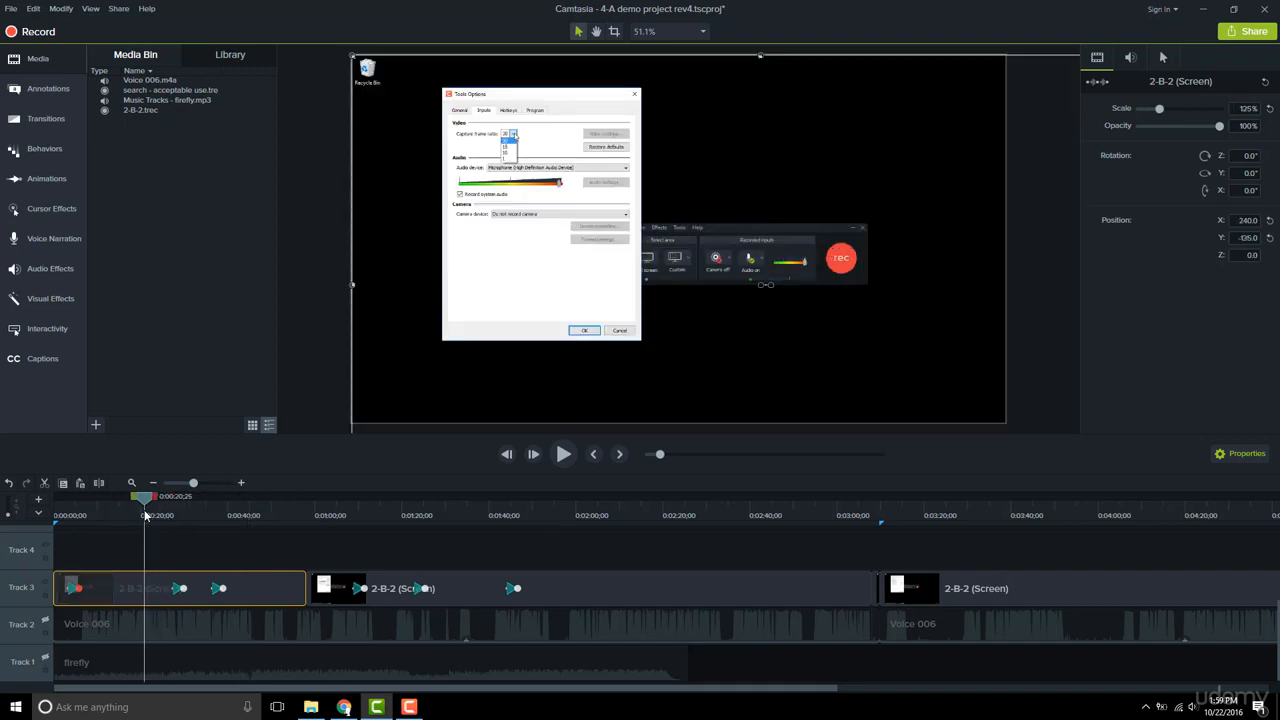
right_click(149, 588)
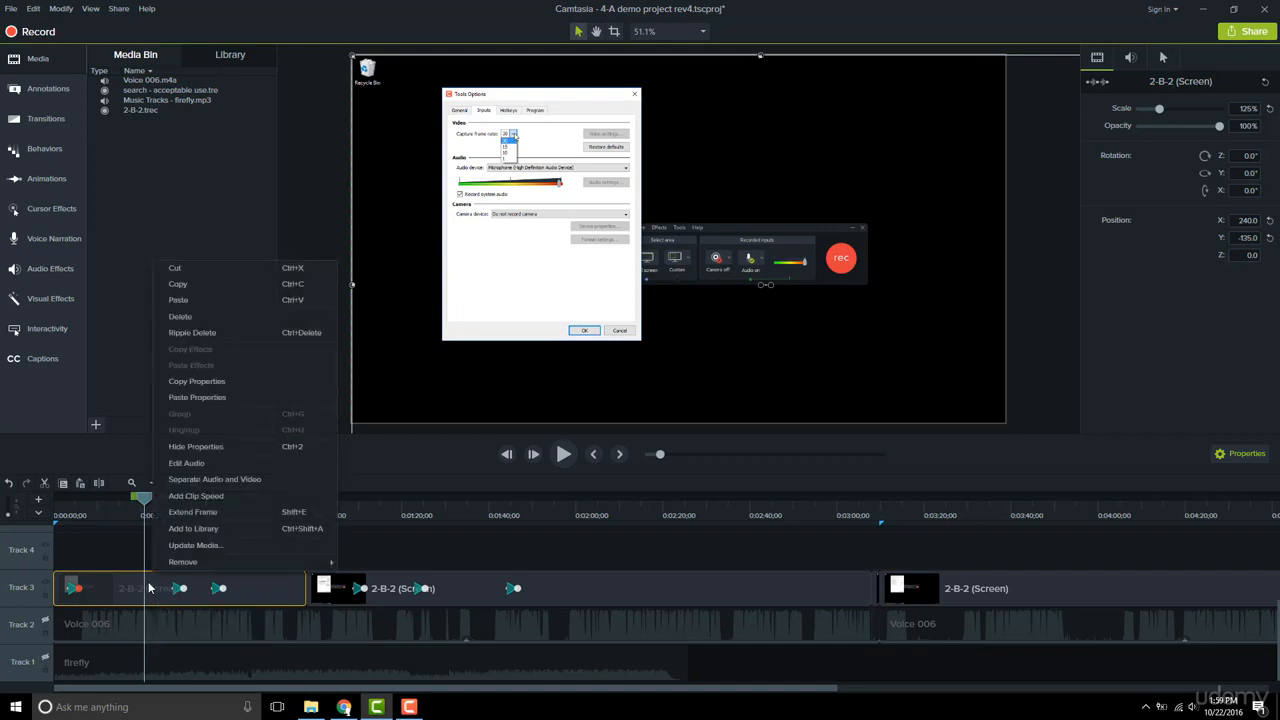
left_click(197, 383)
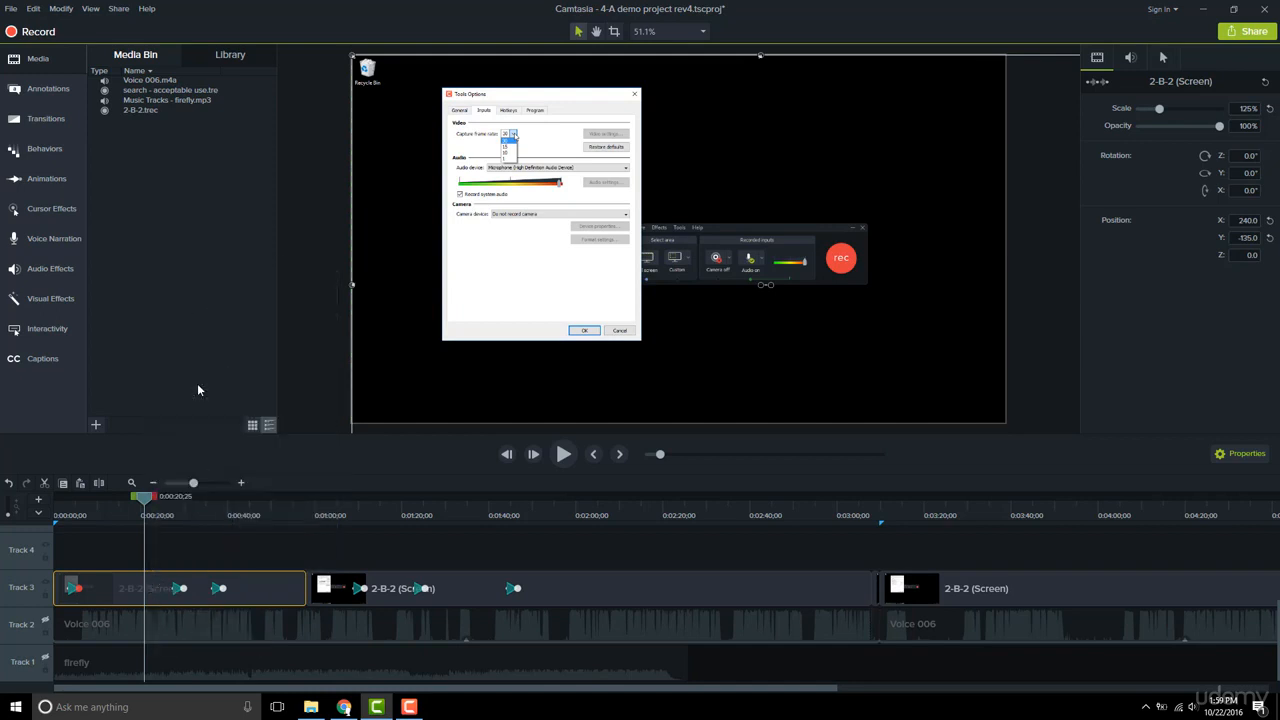
Paste the copied properties onto the second clip at about 1:16, between its first two animations, and preview the zoom
left_click(387, 509)
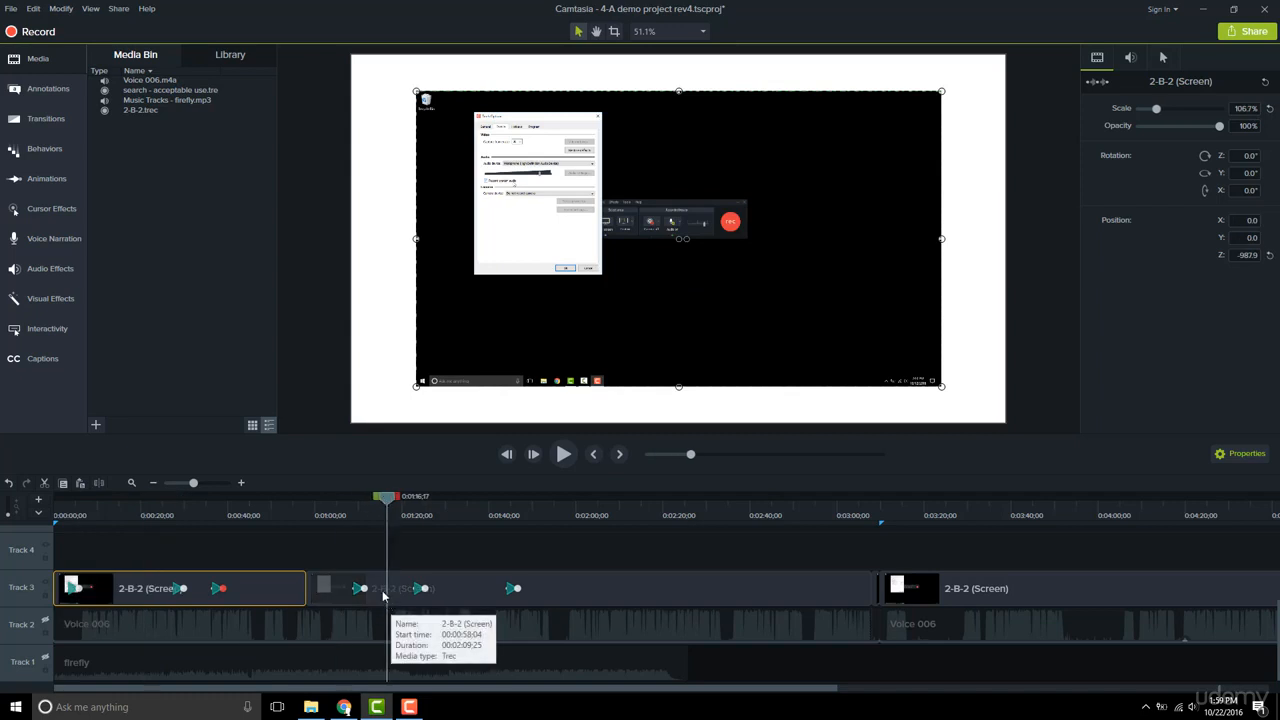
right_click(386, 590)
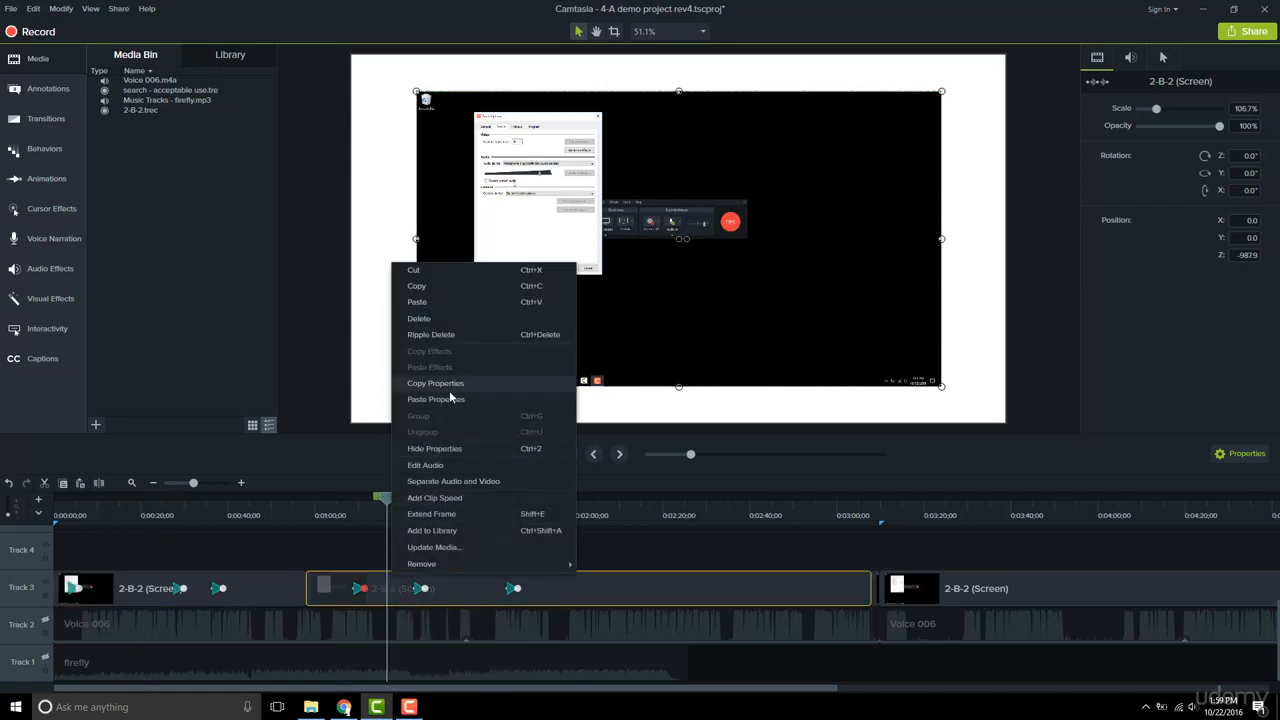
left_click(448, 400)
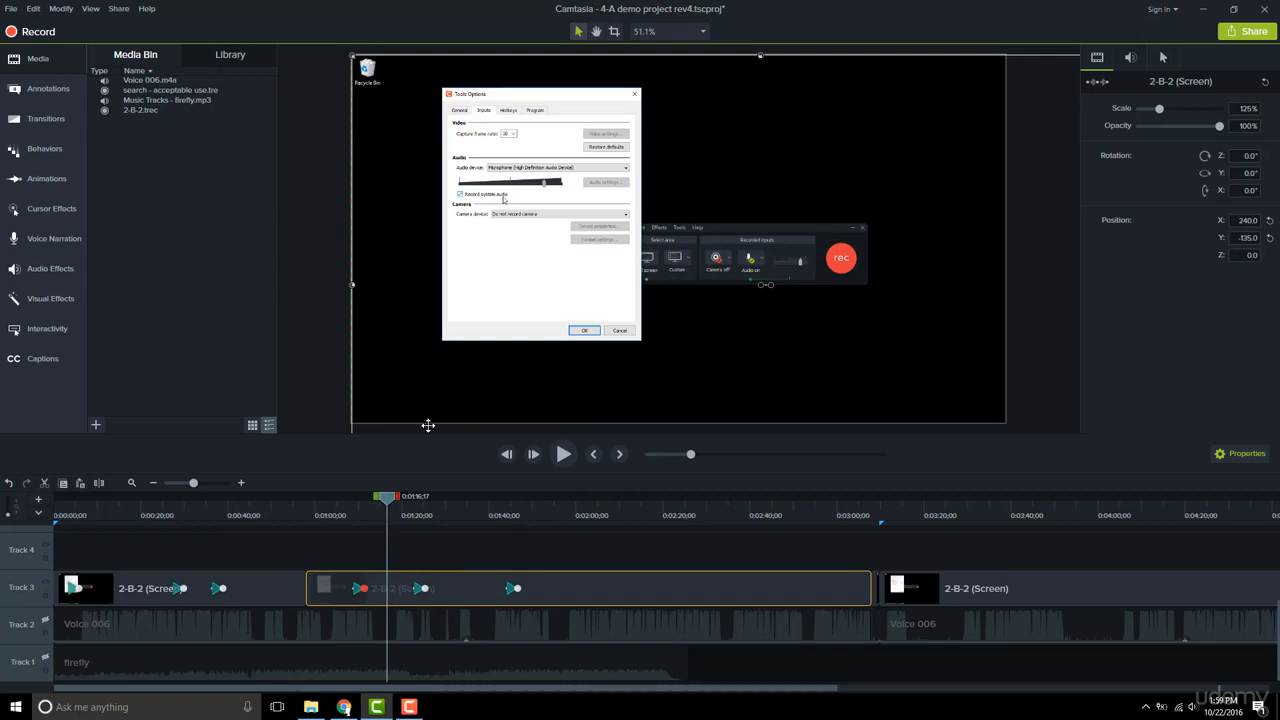
left_click(339, 514)
left_click_drag(339, 514, 433, 516)
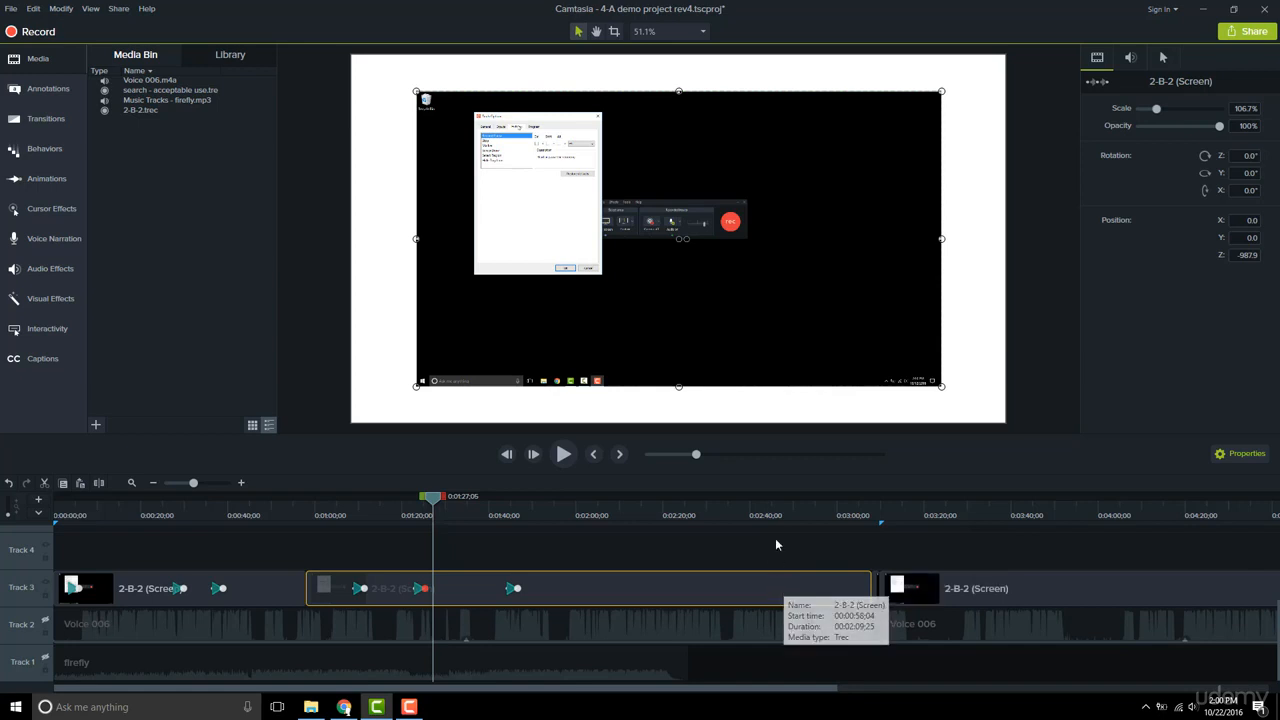
Add another custom animation to the second clip at about 2:44
left_click(769, 510)
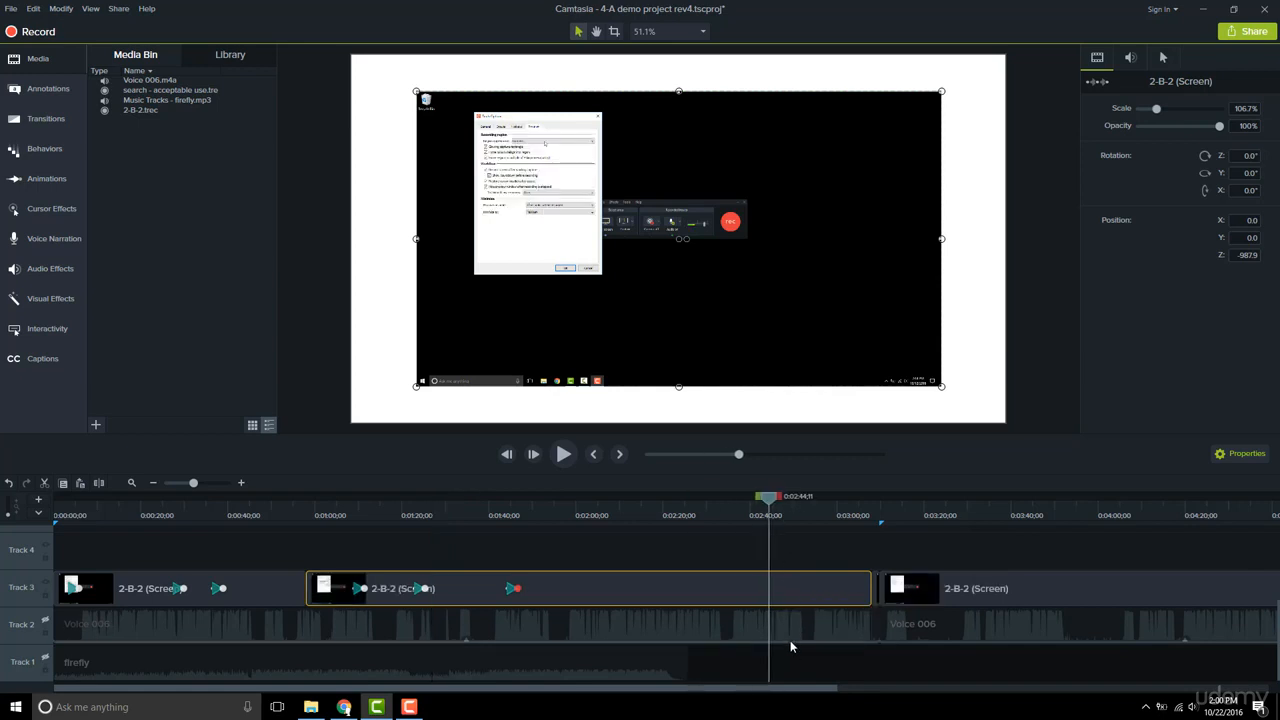
key("shift+a")
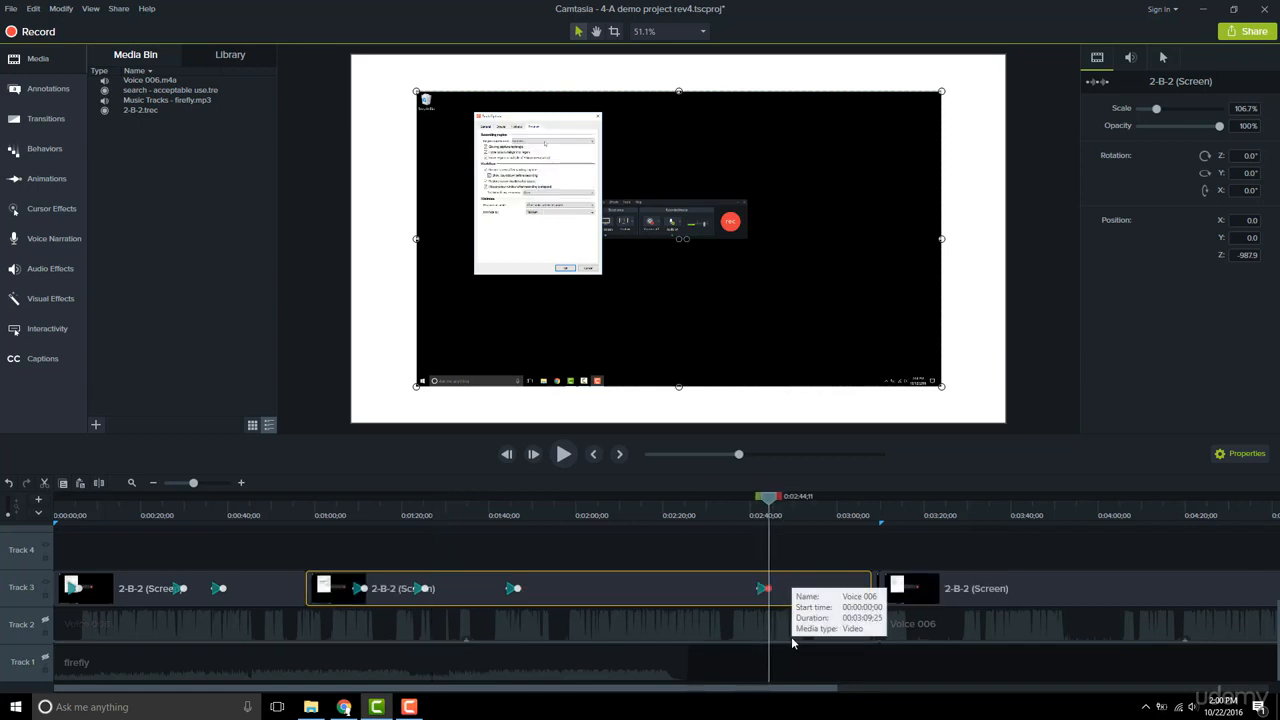
left_click(813, 515)
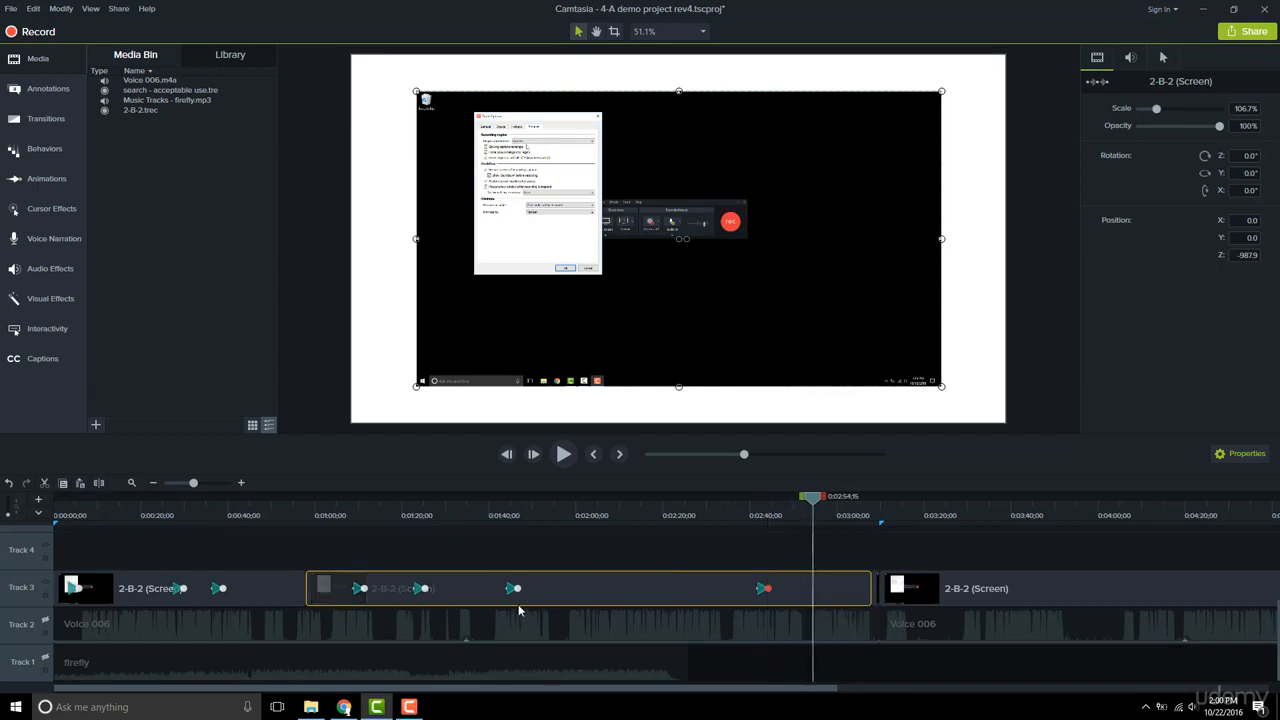
Copy the second clip's properties from its zoomed-in section at about 1:15 and paste them onto the same clip at about 2:55
left_click(463, 522)
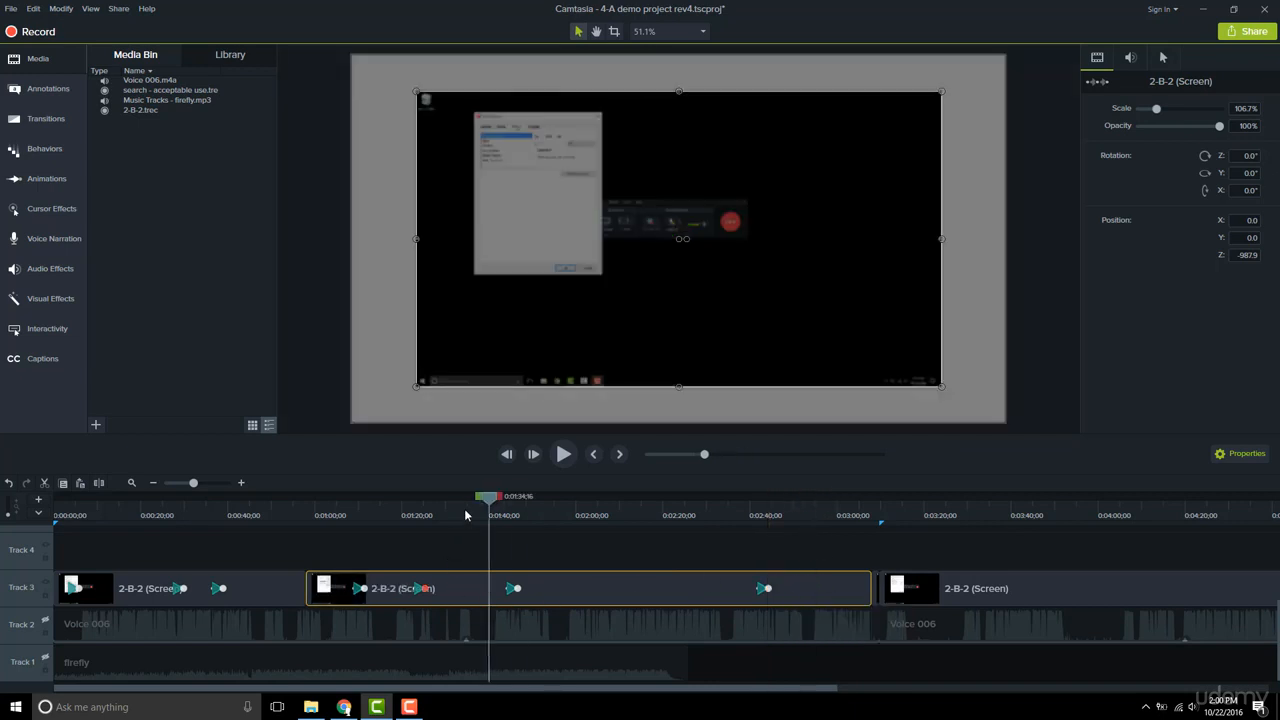
left_click(382, 516)
right_click(389, 582)
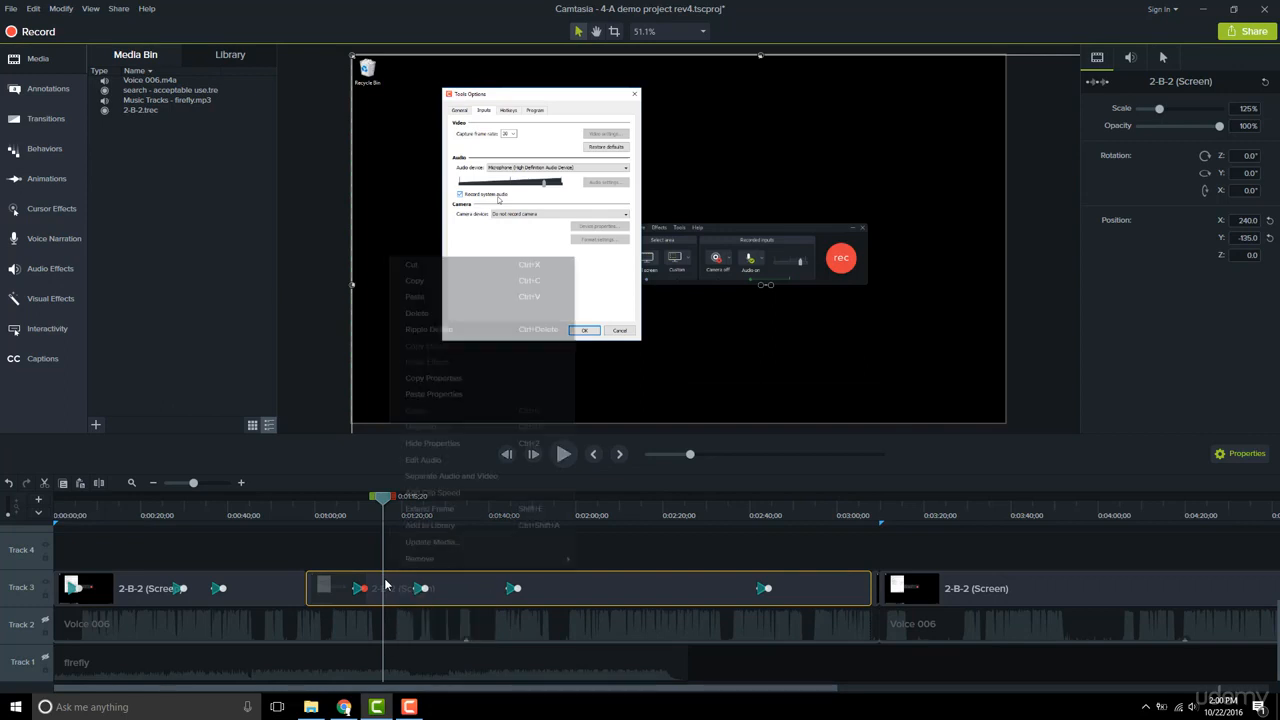
left_click(435, 380)
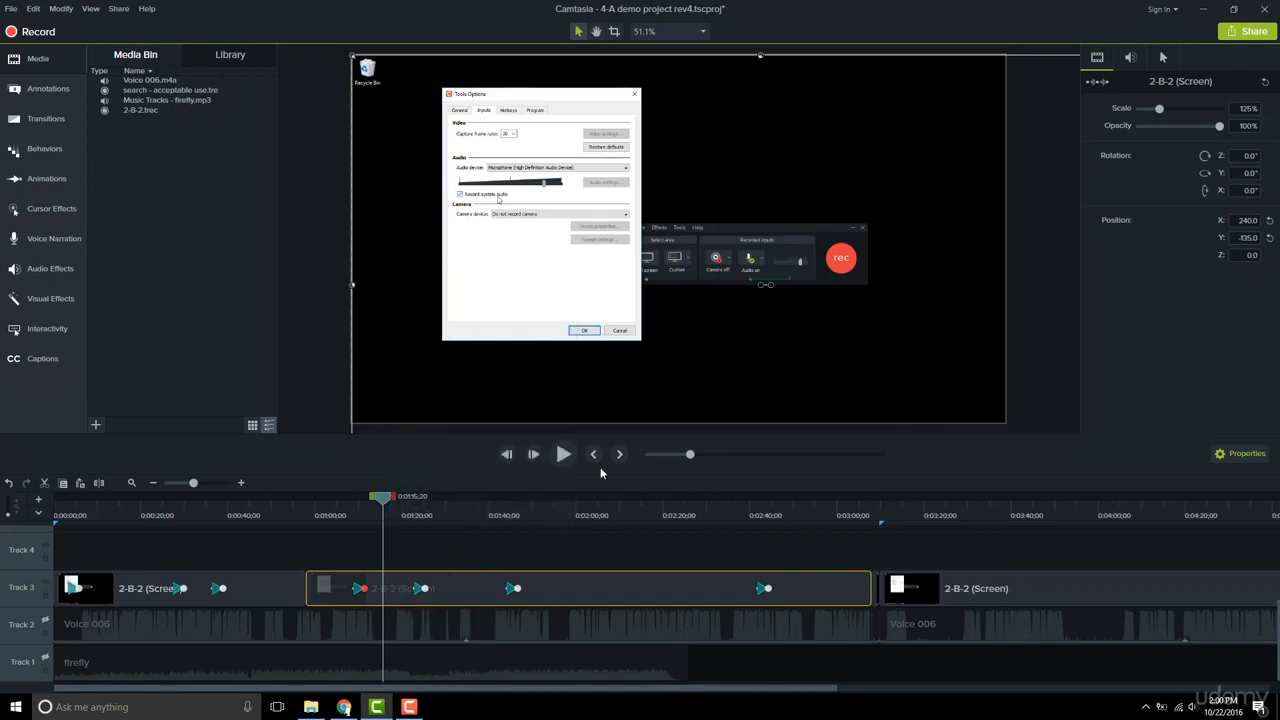
left_click(817, 512)
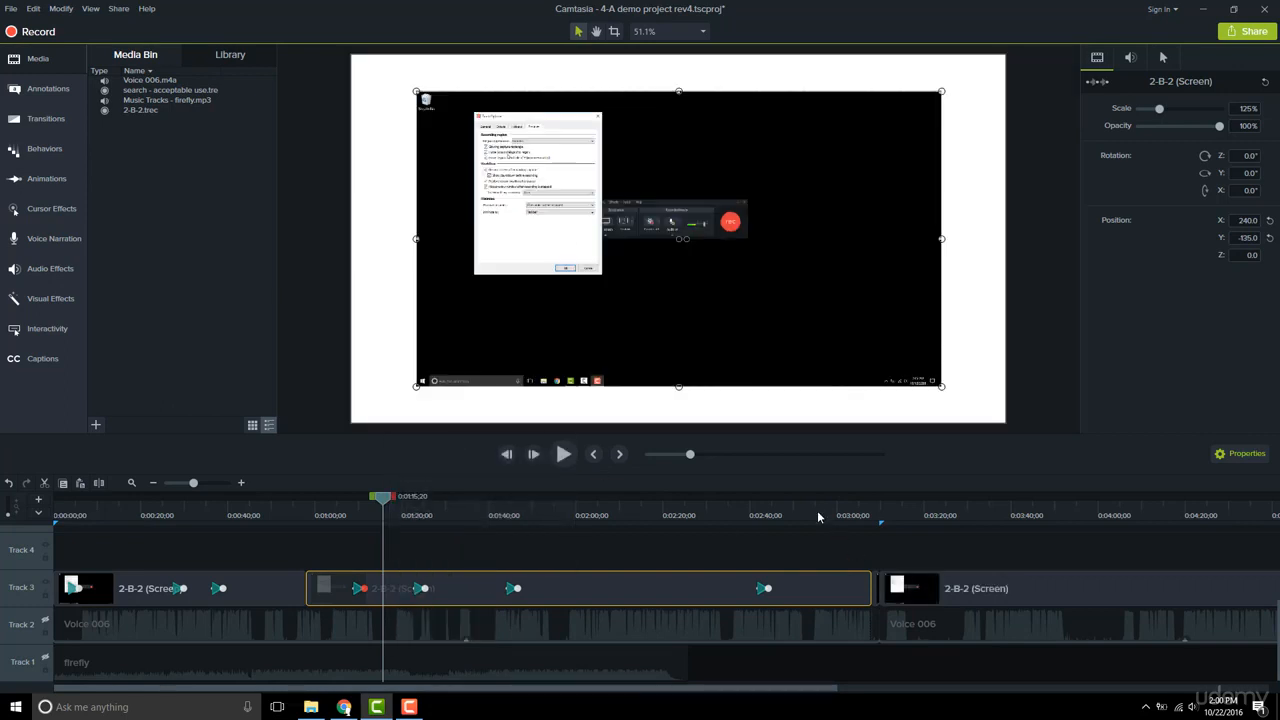
right_click(823, 585)
left_click(870, 399)
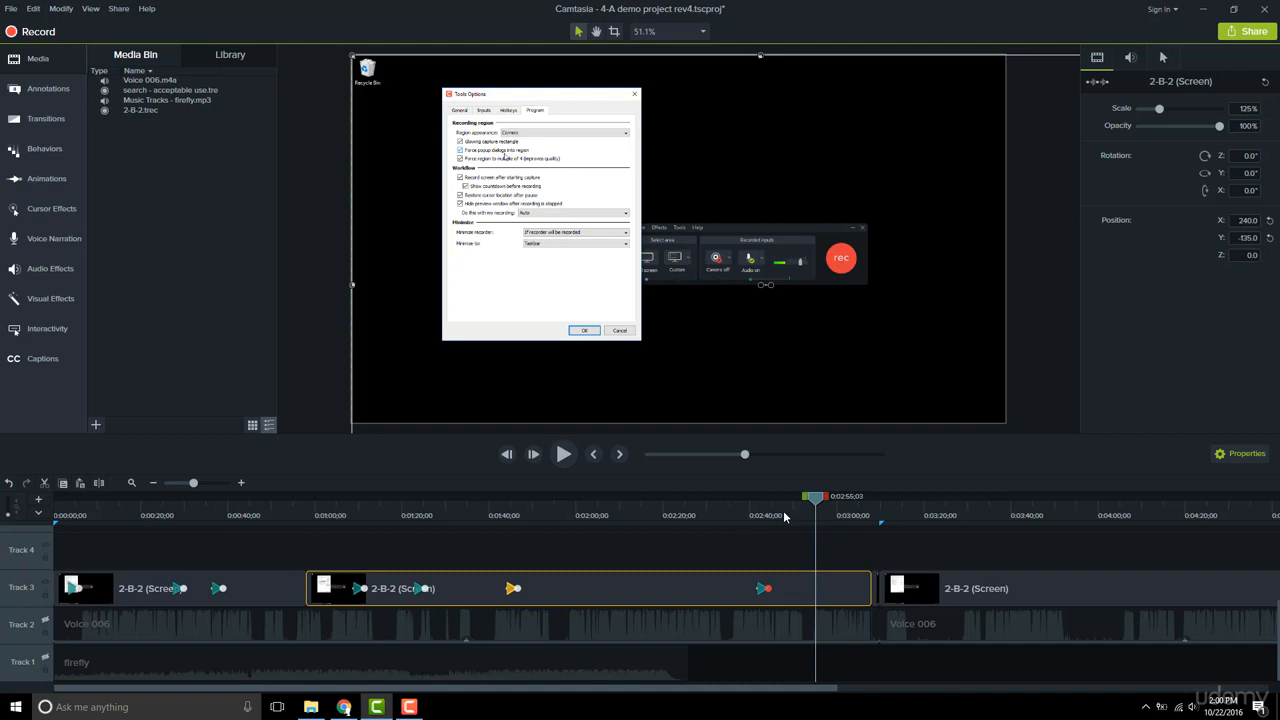
Copy the first Track 3 clip's third animation, at about 0:38, and compare the clip's view at about 0:34 and 0:43
left_click(215, 590)
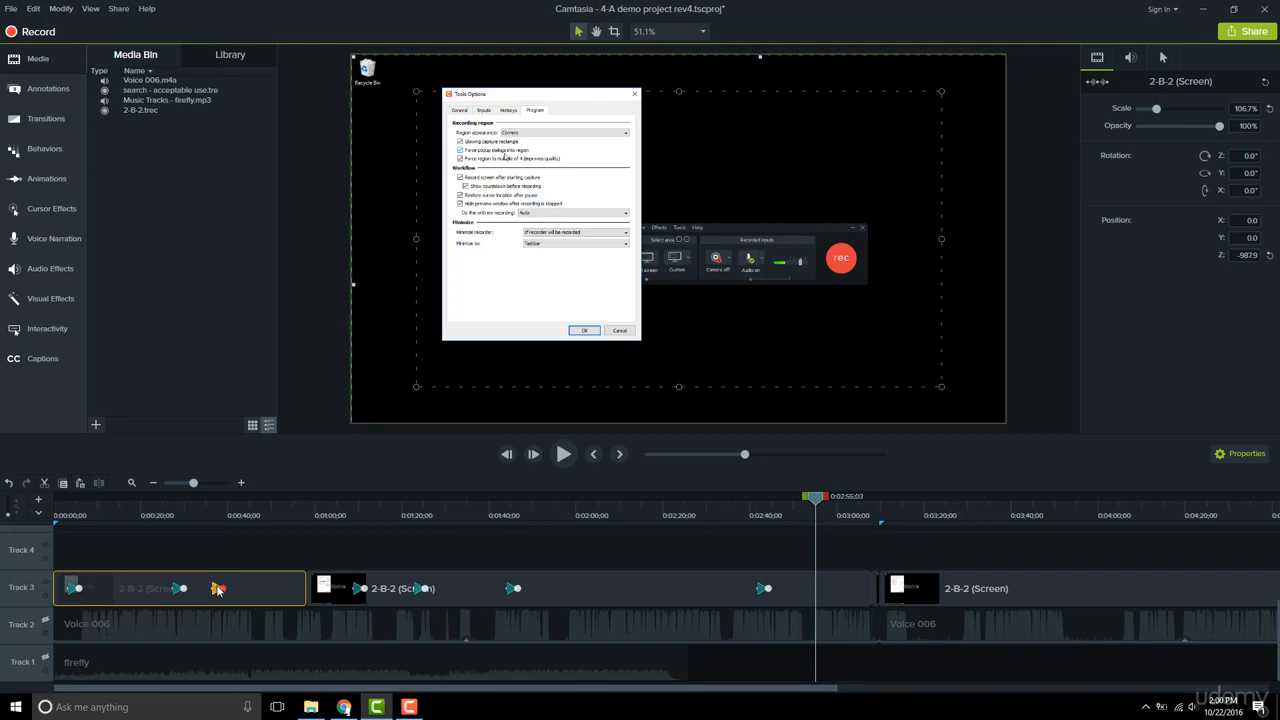
right_click(216, 590)
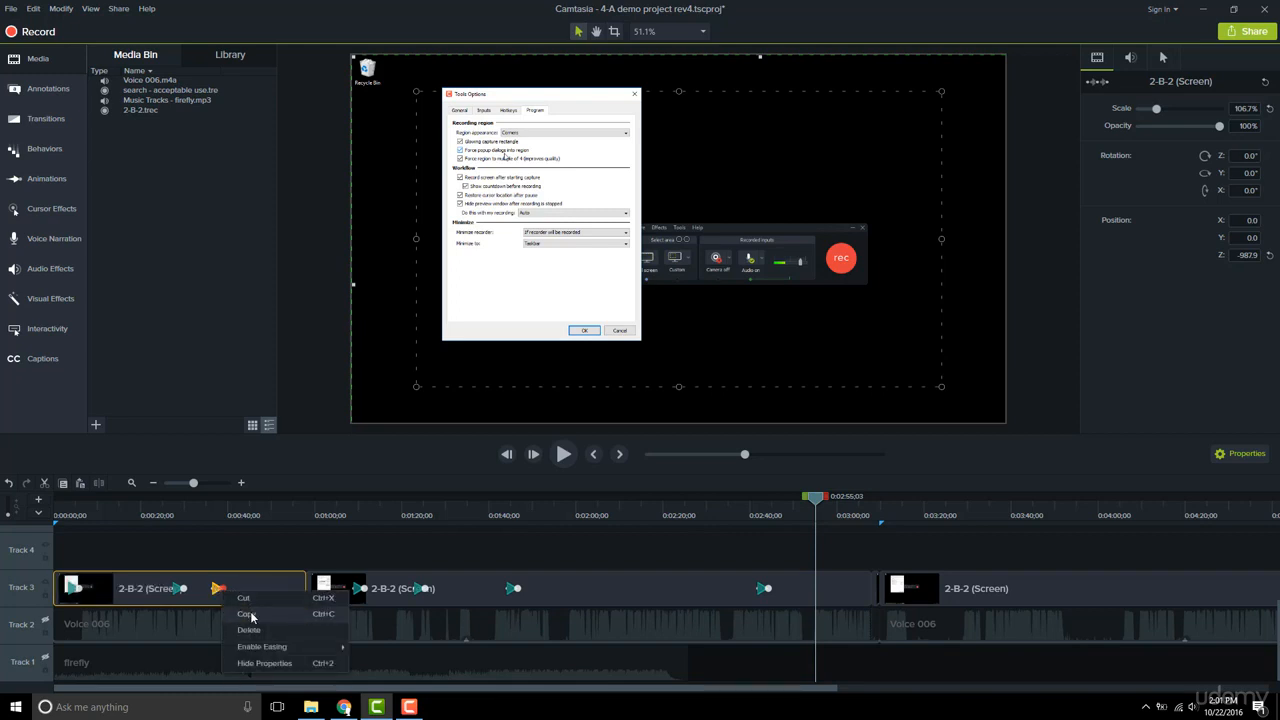
left_click(248, 614)
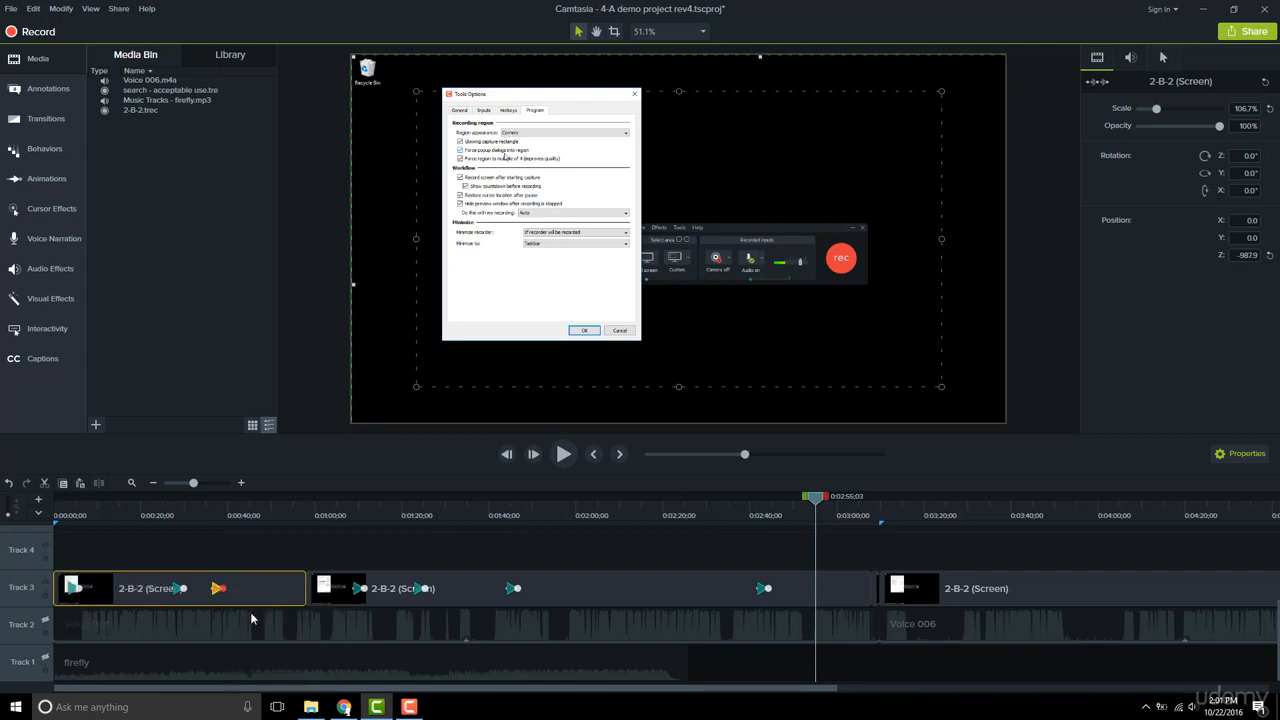
left_click(202, 514)
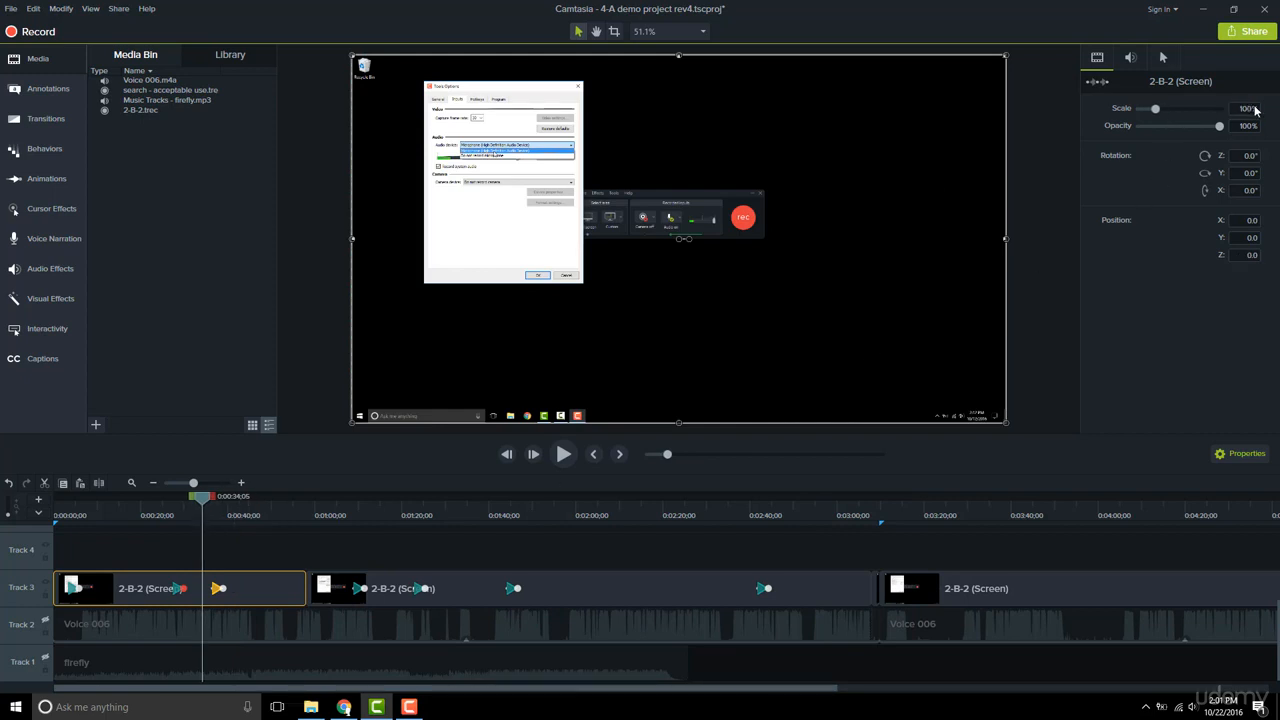
left_click(242, 515)
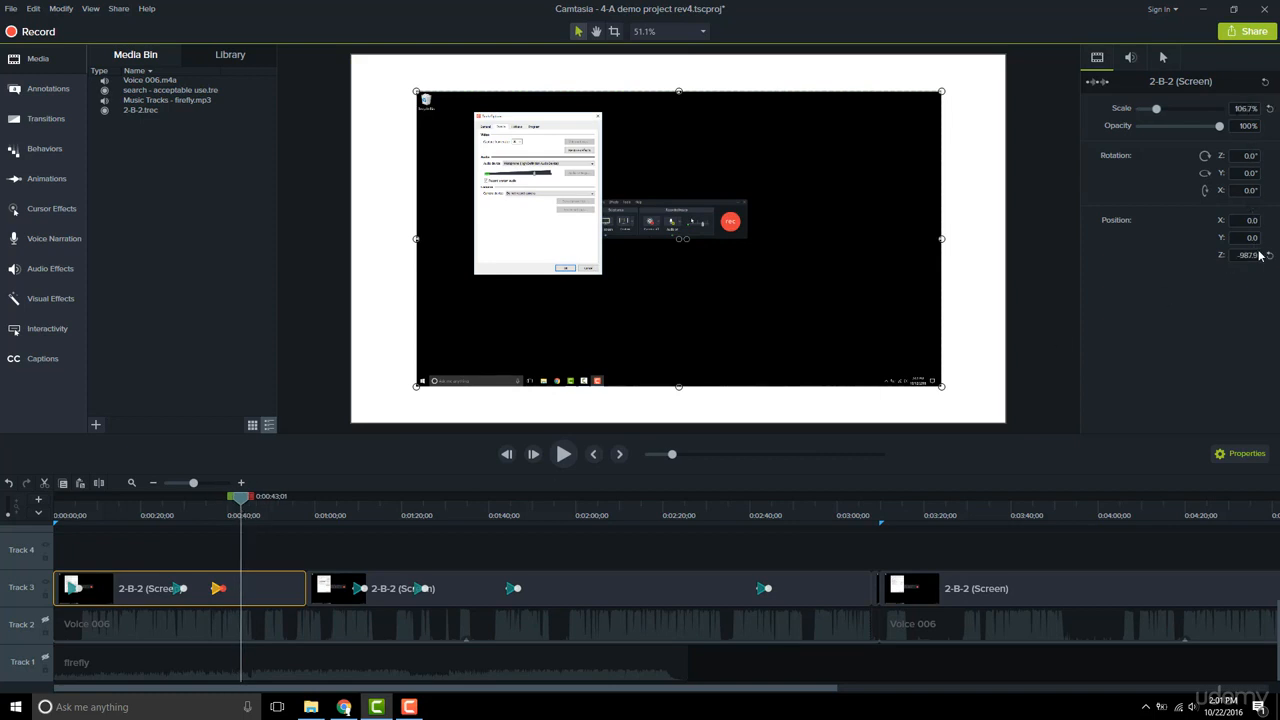
Paste the copied animation onto the third Track 3 clip at about 3:27, and preview it up to about 3:31
left_click(957, 515)
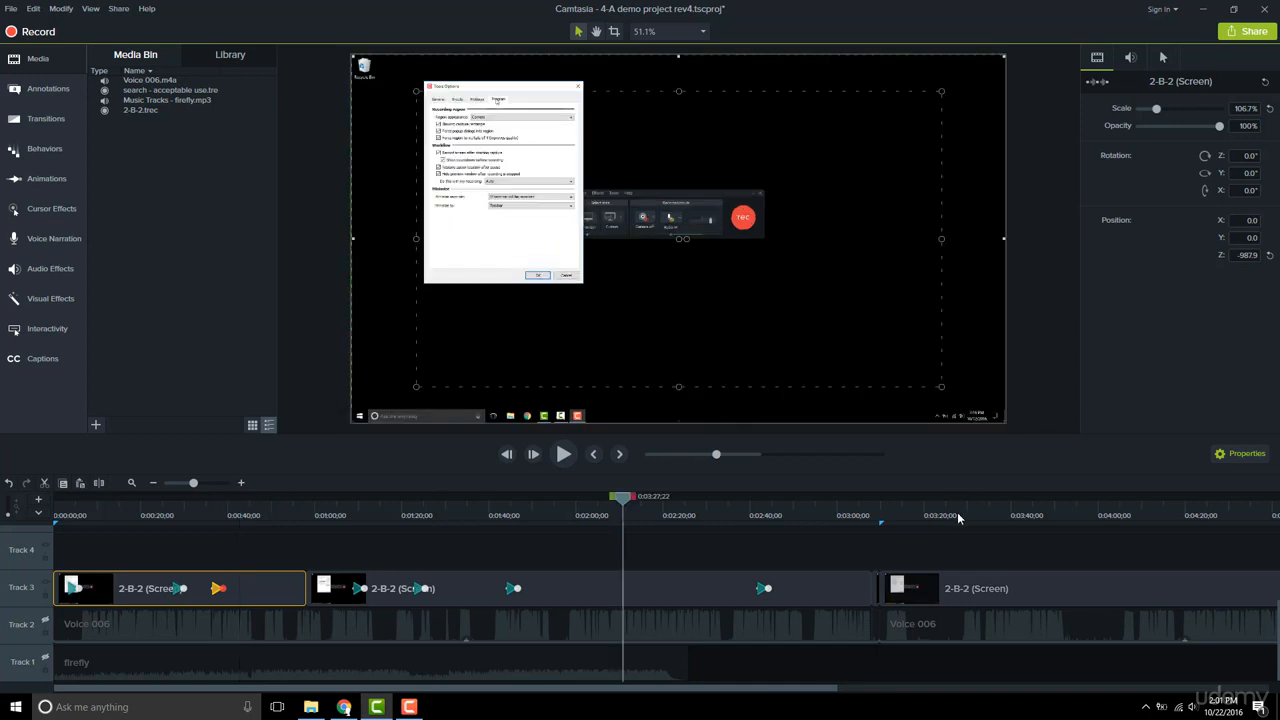
right_click(957, 591)
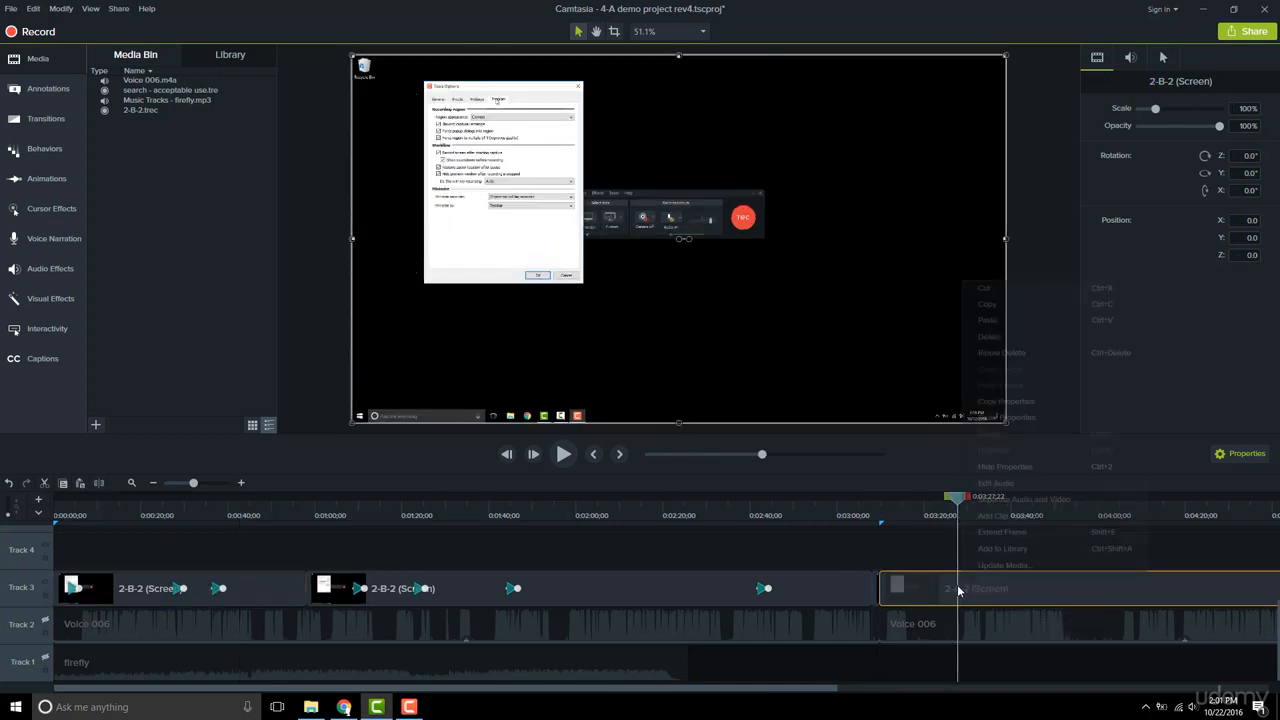
left_click(1015, 320)
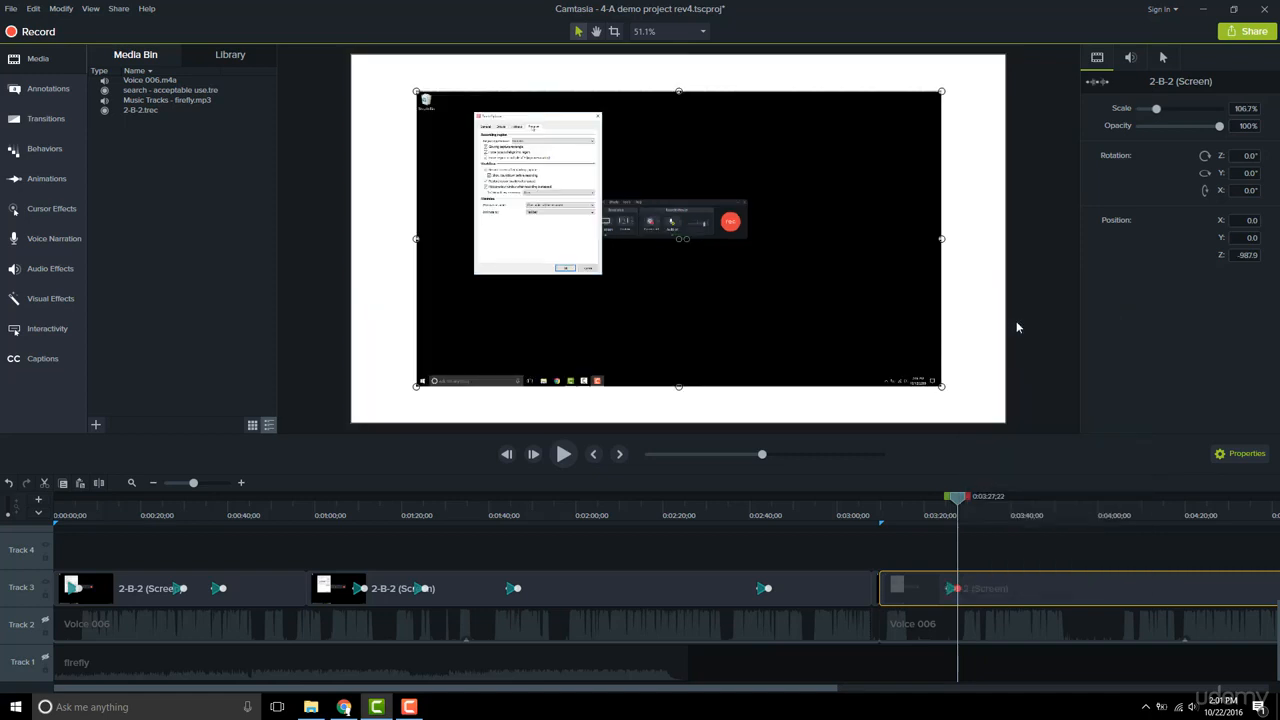
left_click_drag(957, 503, 992, 498)
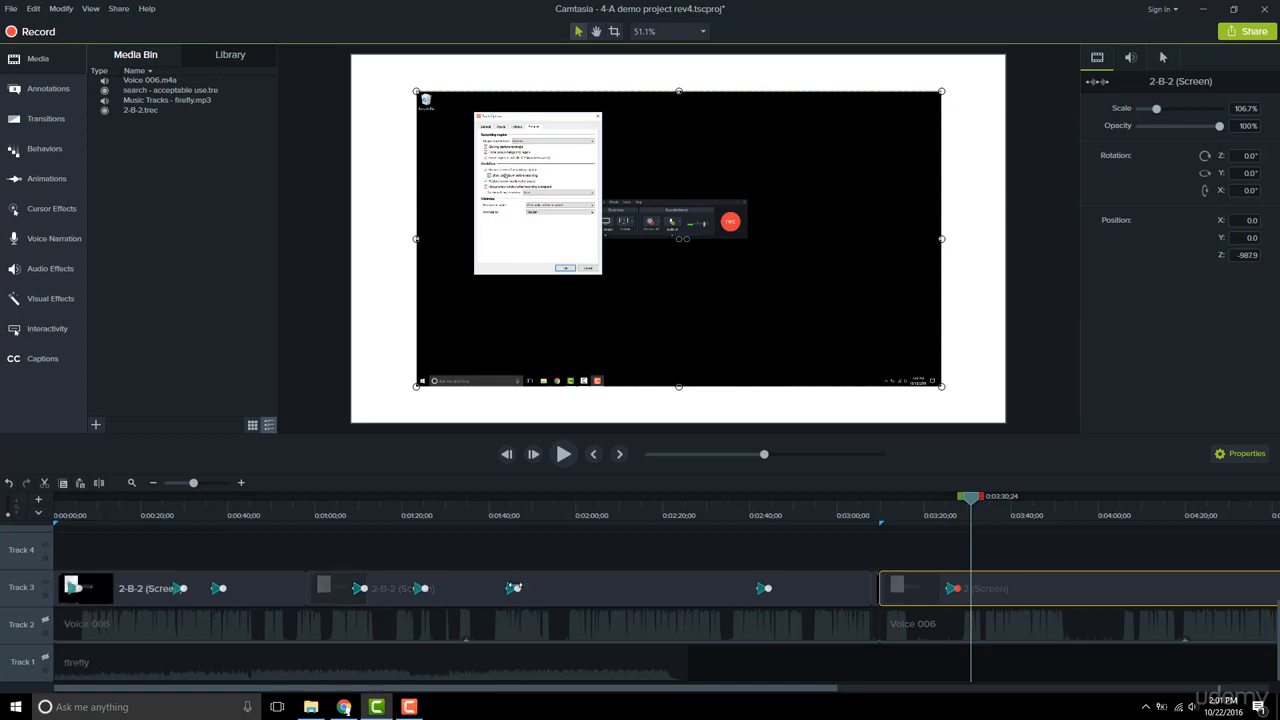
Copy the second clip's third animation, at about 1:45, for pasting onto the third clip
right_click(511, 588)
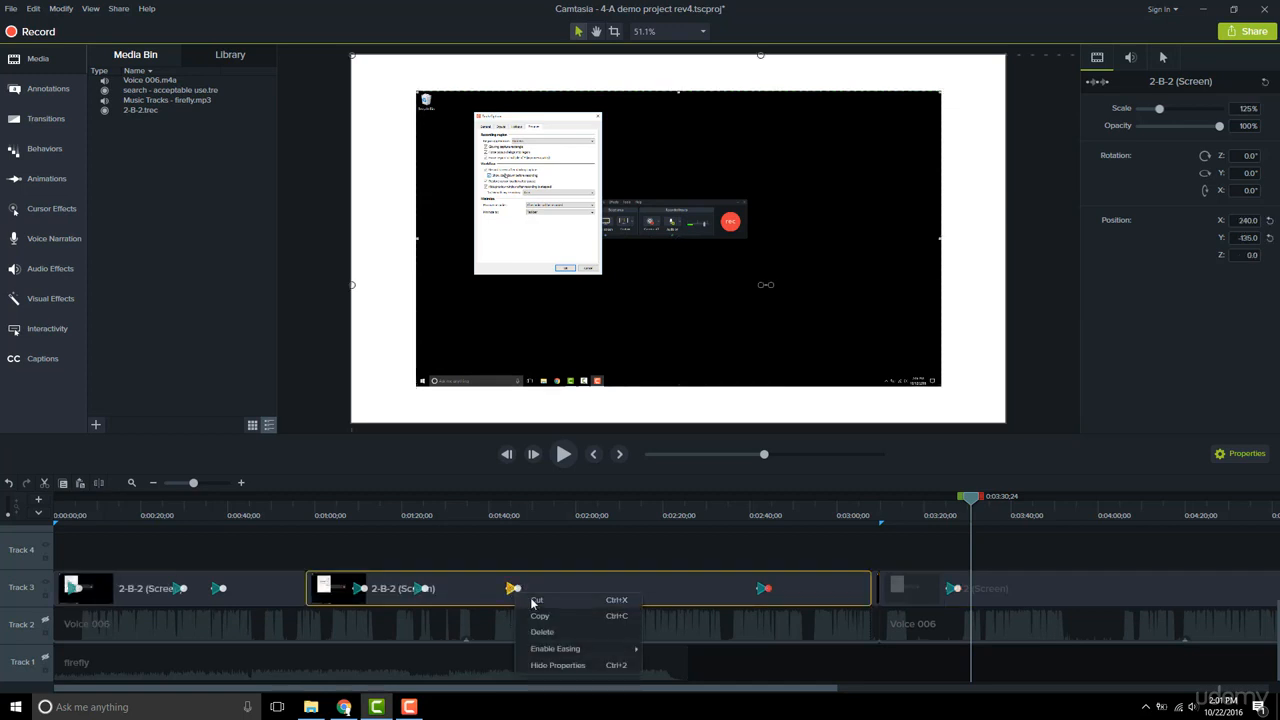
right_click(1099, 588)
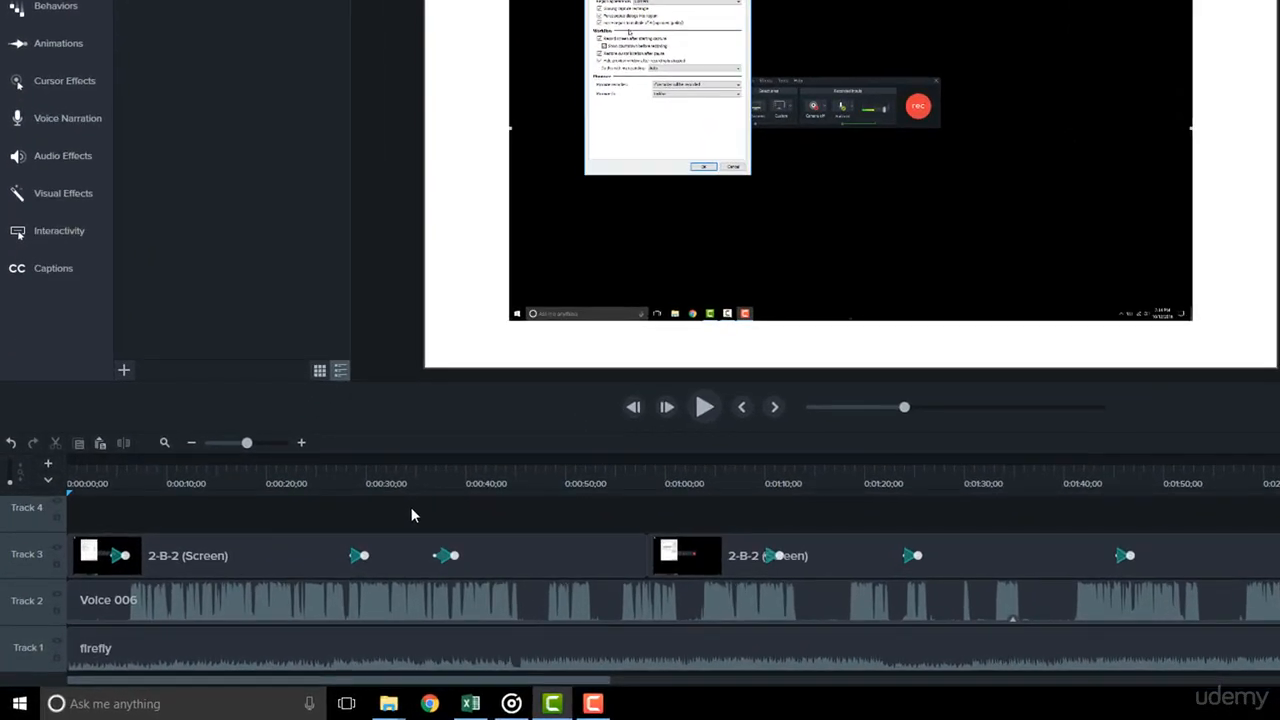
Select all three animations on the first Track 3 clip together and copy them
left_click(445, 556)
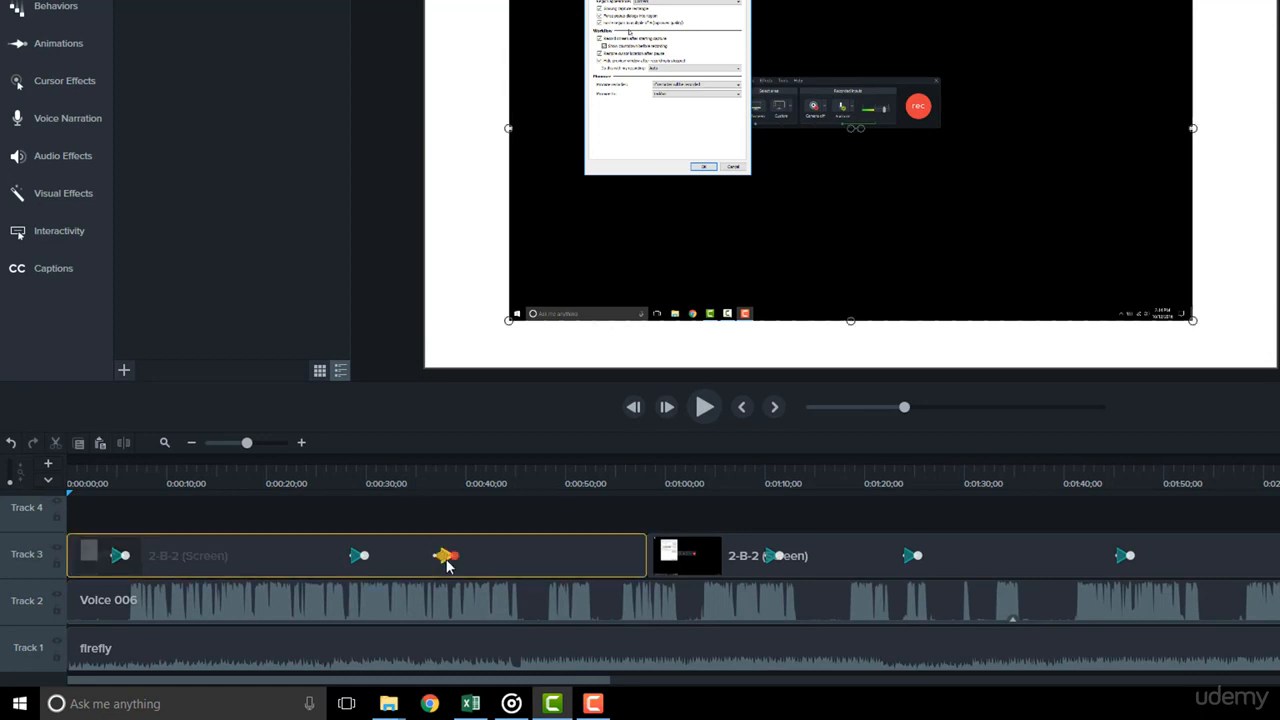
left_click(357, 558, "ctrl")
left_click(116, 558, "ctrl")
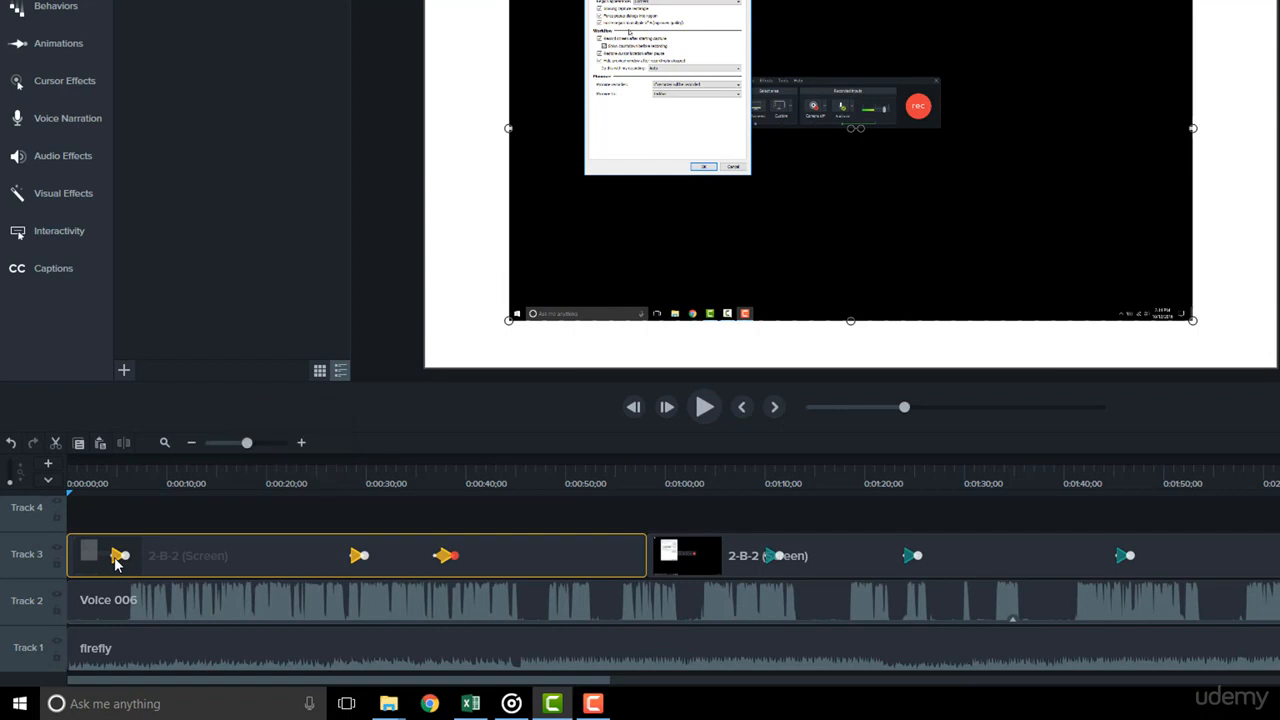
key("ctrl+c")
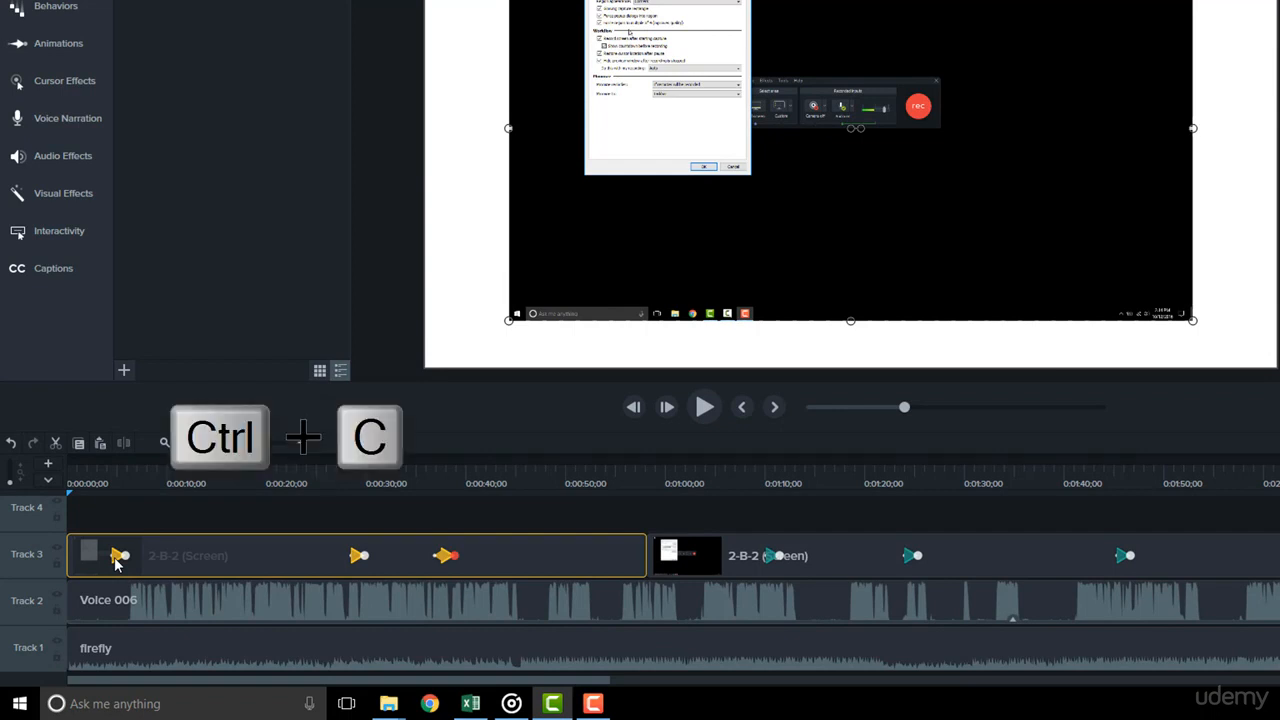
right_click(117, 558)
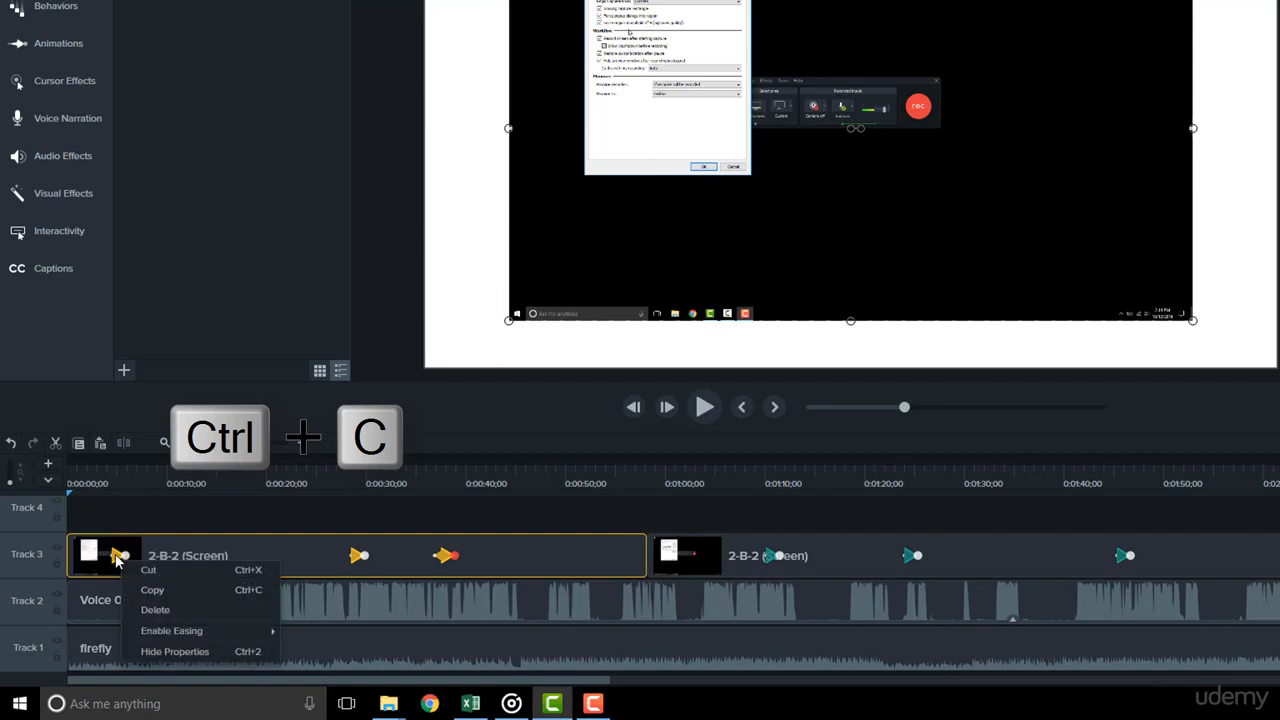
left_click(163, 598)
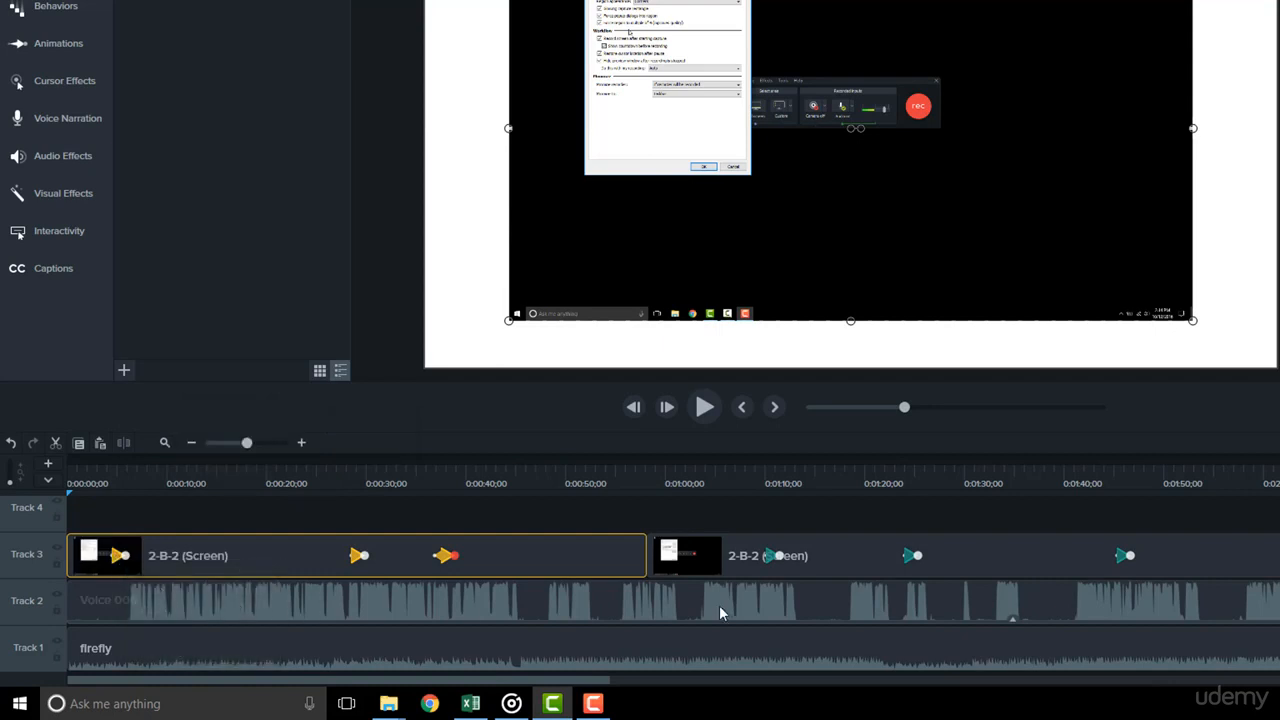
Paste the three copied animations onto the second Track 3 clip so that the last one ends at about 2:14
left_click(1075, 481)
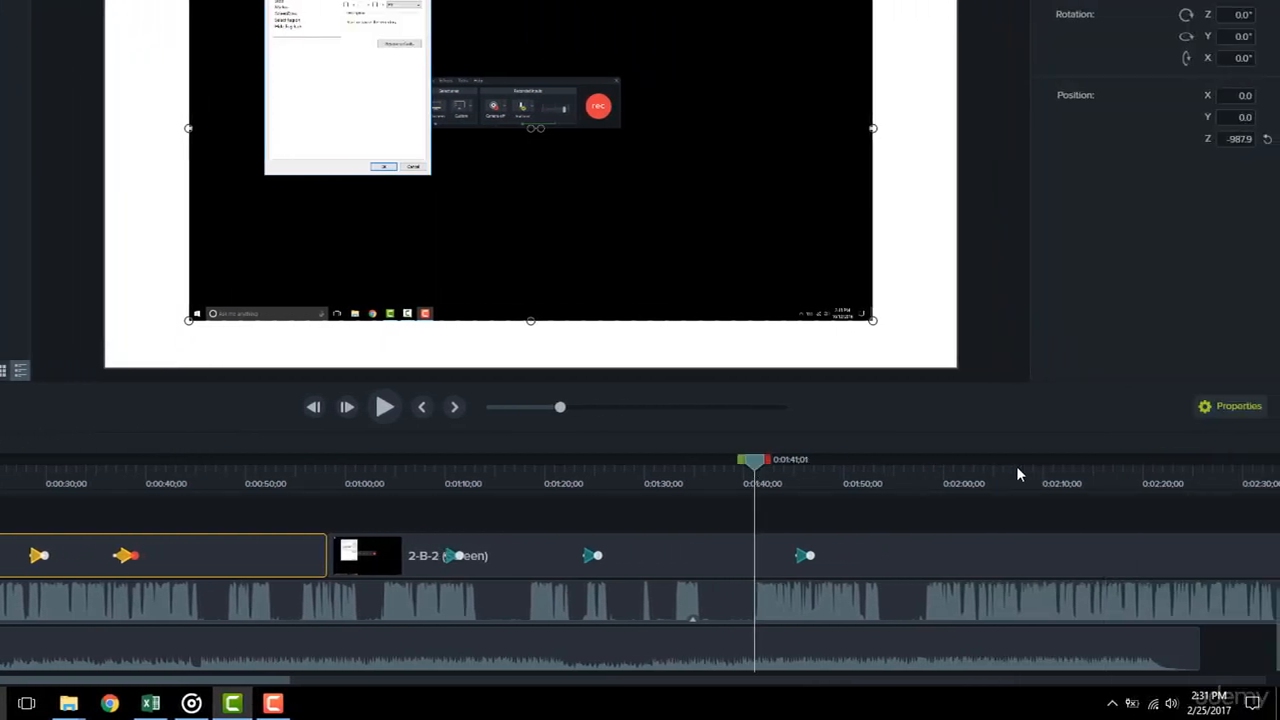
left_click(1088, 463)
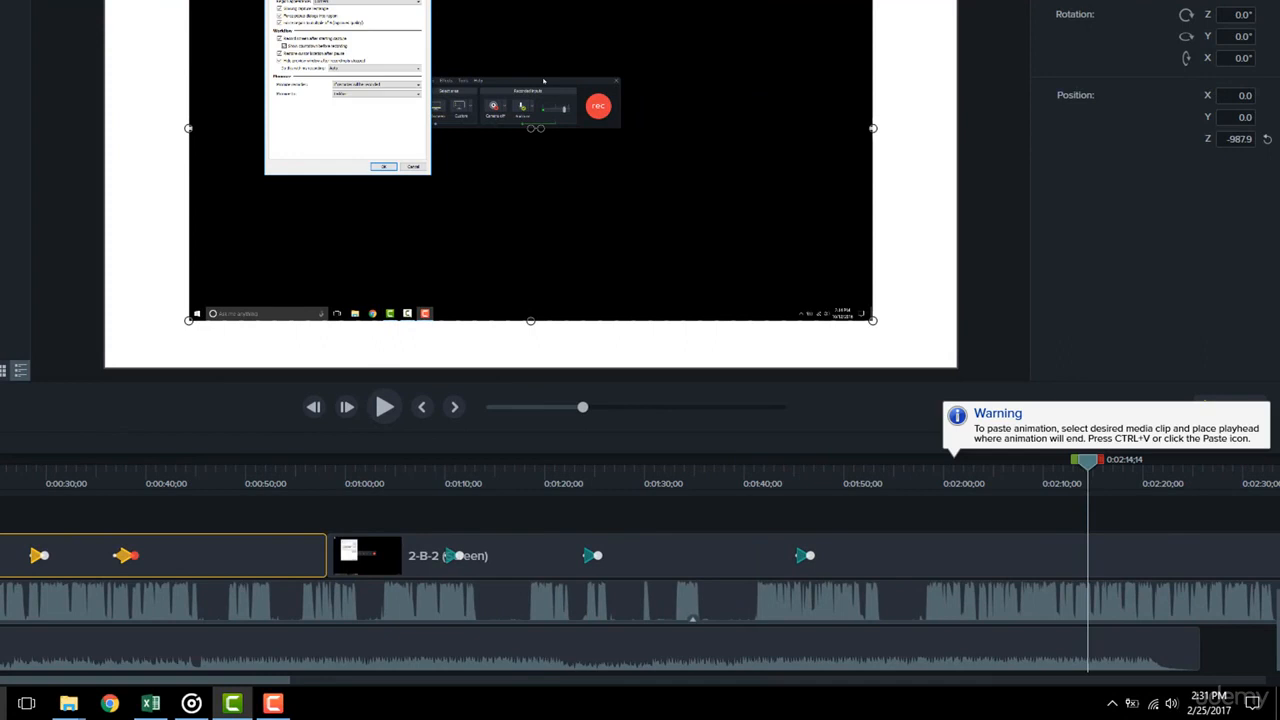
left_click(1041, 553)
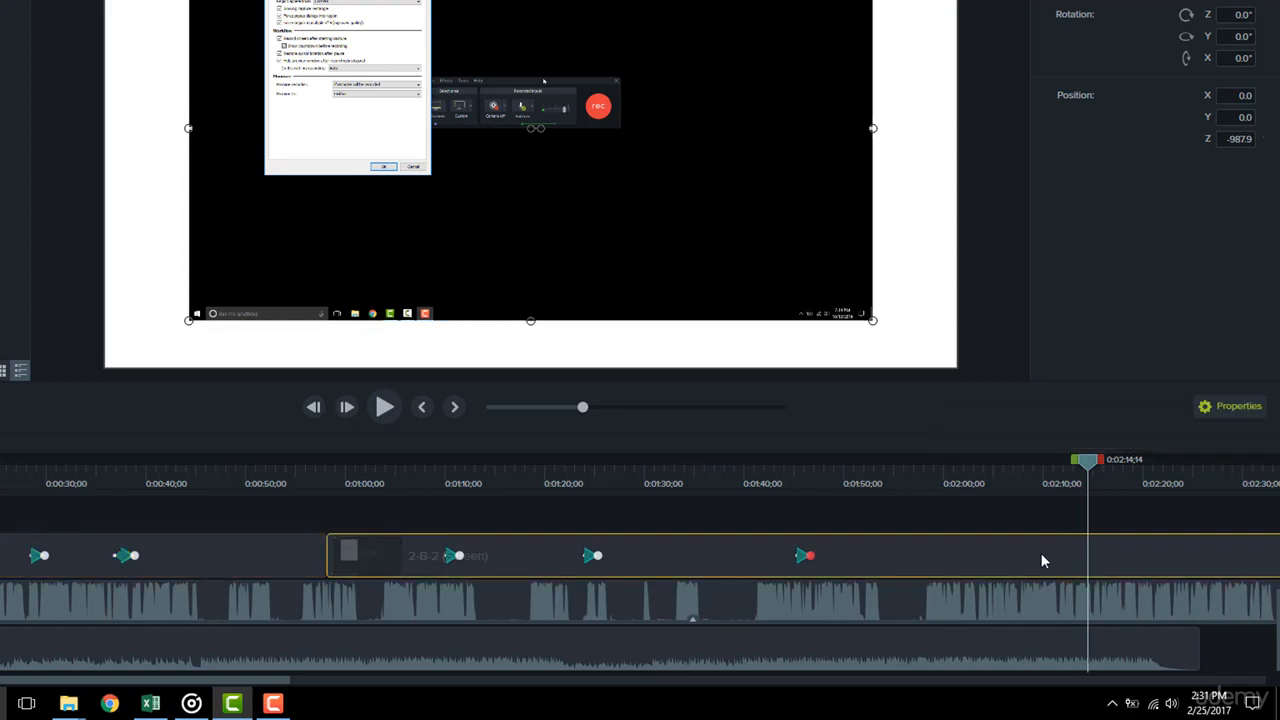
key("ctrl+v")
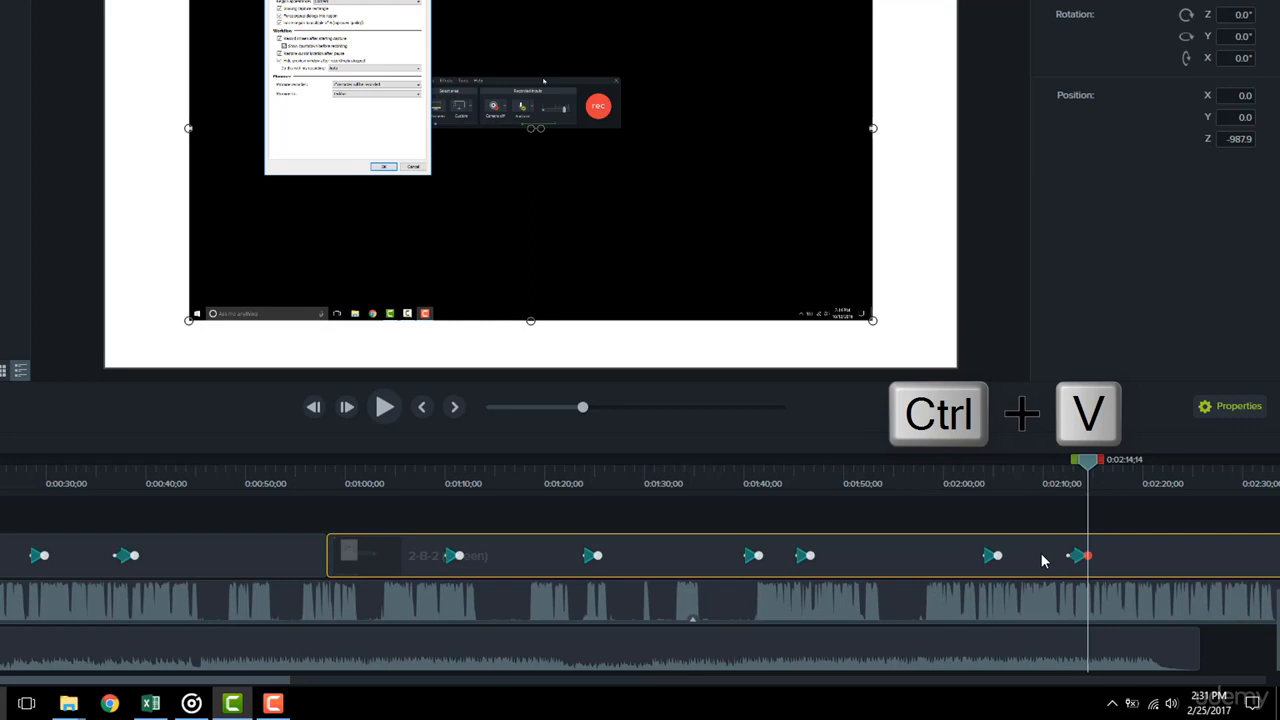